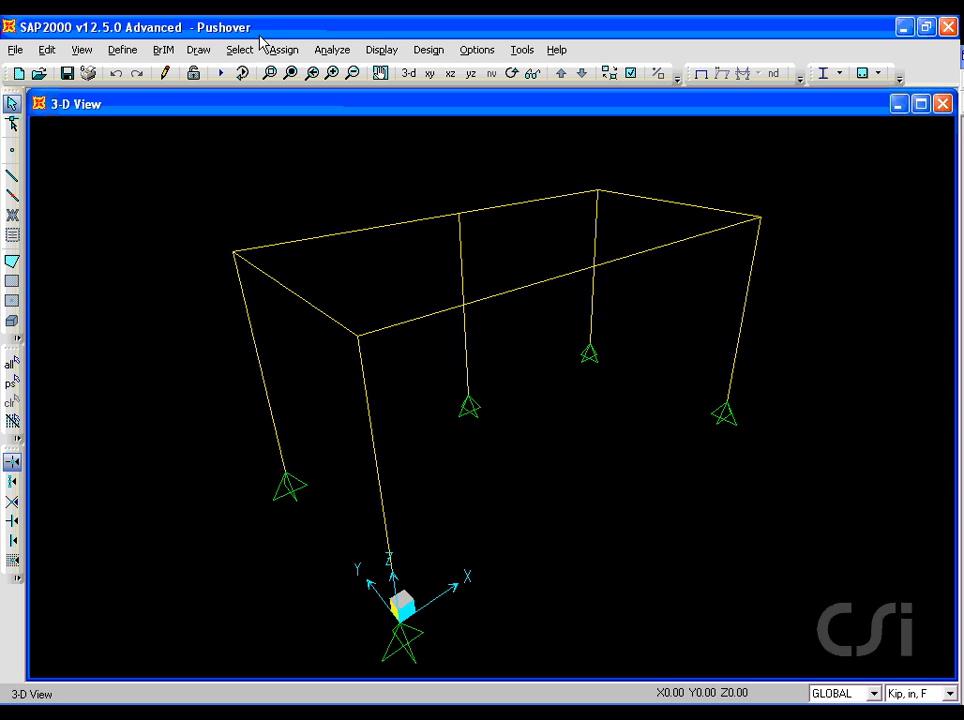
# Run the analysis for the DEAD, MODAL, LIVE and RSP load cases and display the displacements at the rear support joint.
pyautogui.click(221, 74)
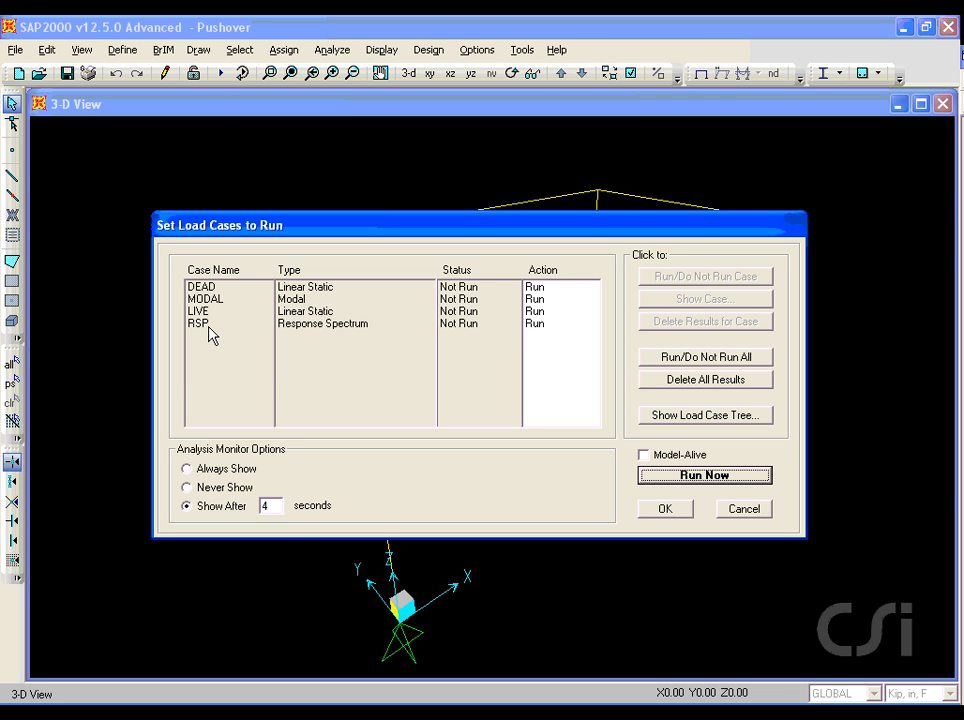
pyautogui.click(705, 476)
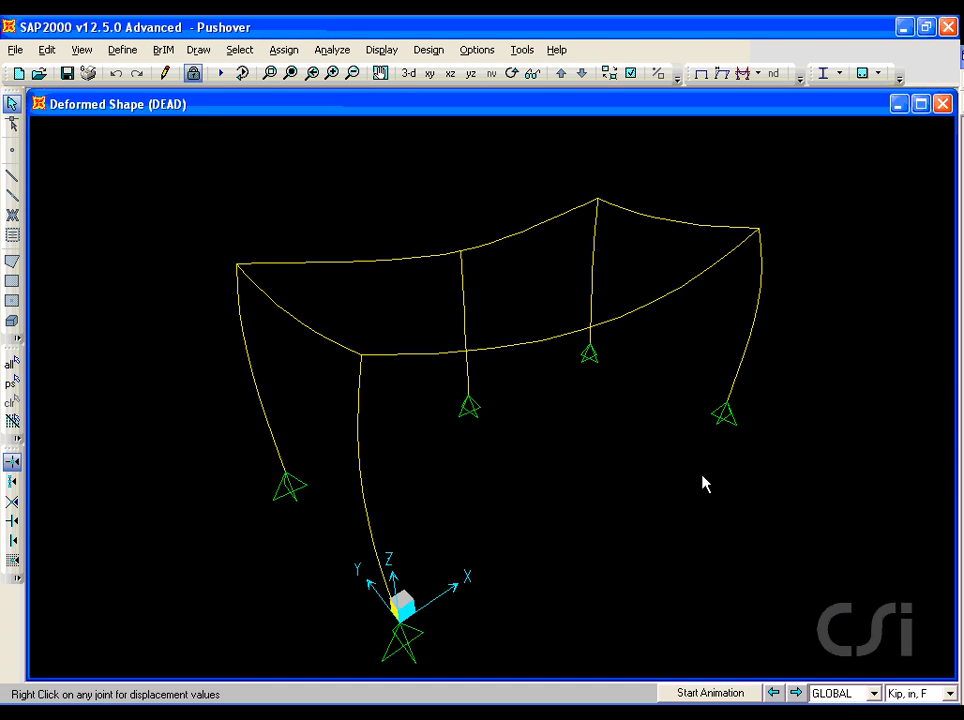
pyautogui.rightClick(589, 352)
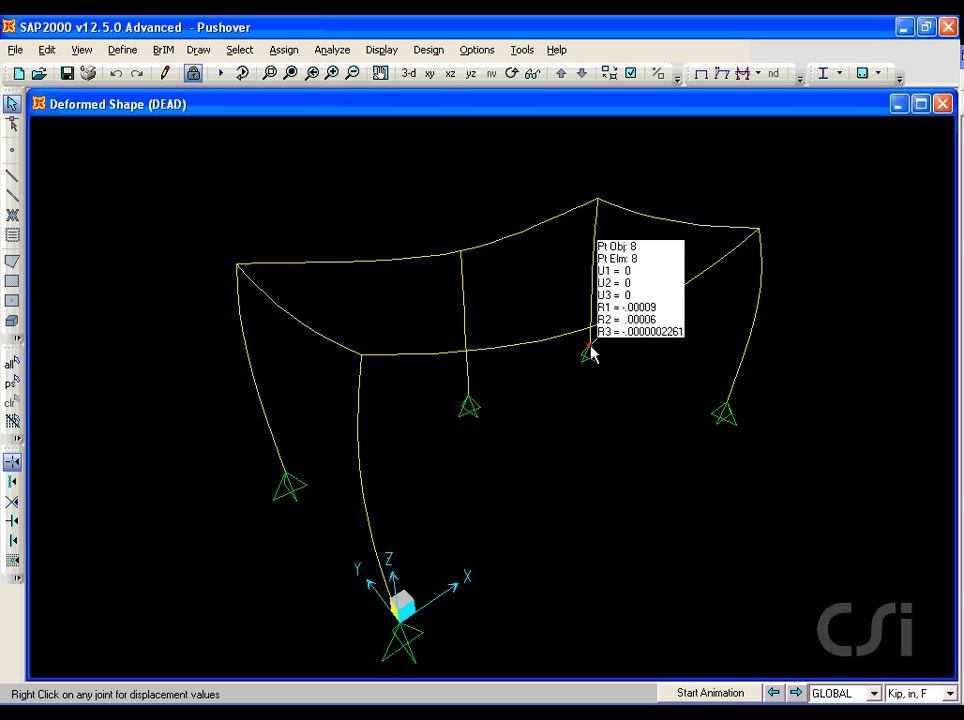
# Run the steel frame design check of the structure, and unlock the model, accepting deletion of its analysis results.
pyautogui.click(431, 50)
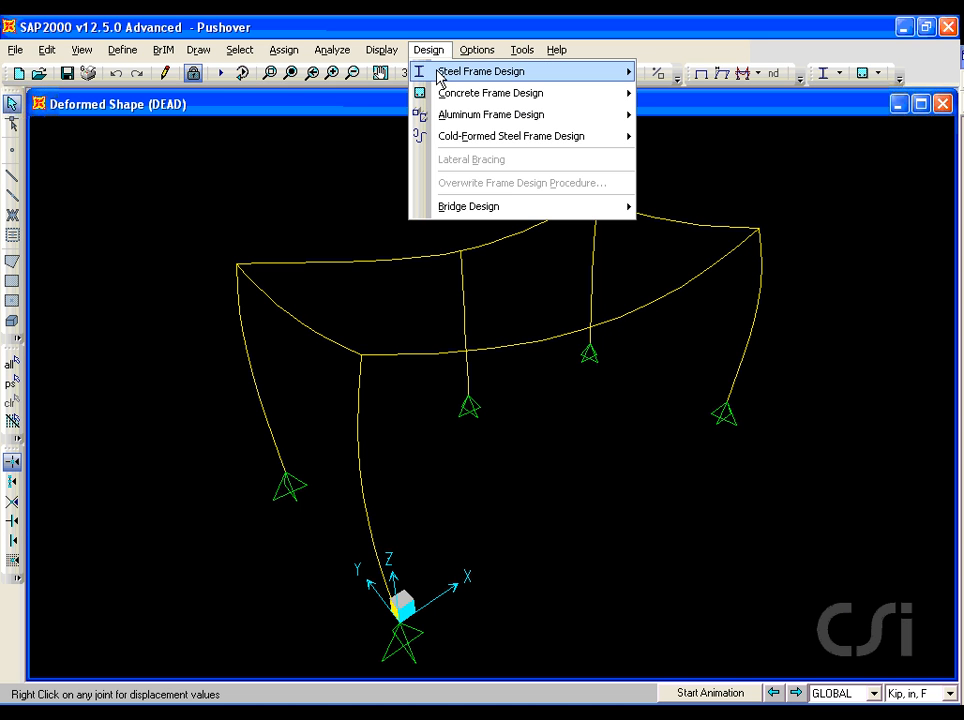
pyautogui.moveTo(439, 74)
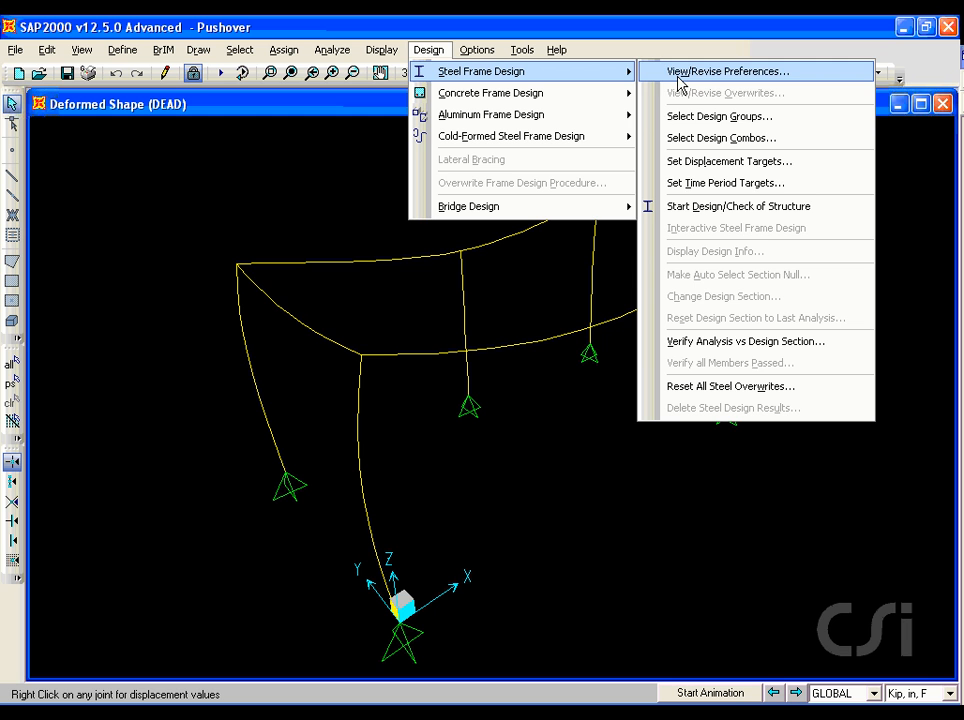
pyautogui.click(760, 207)
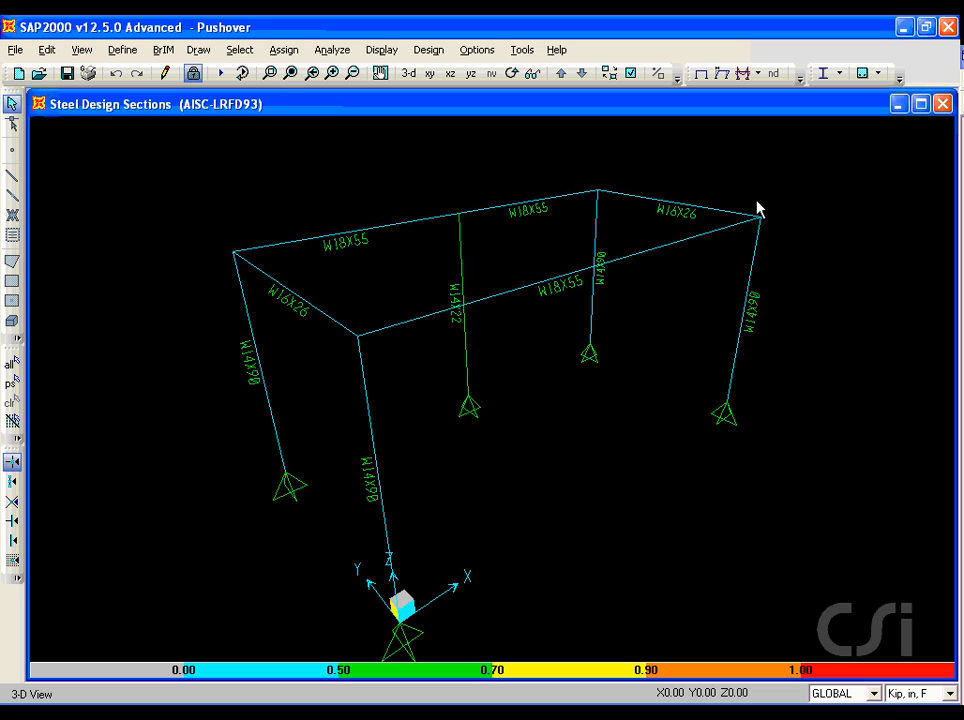
pyautogui.click(193, 73)
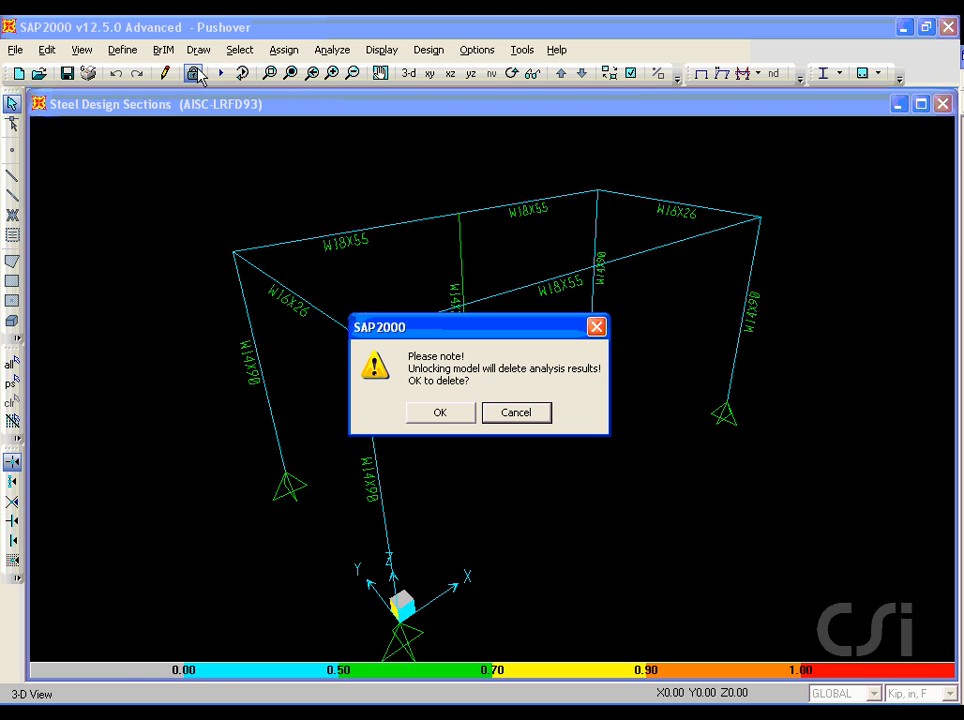
pyautogui.click(441, 413)
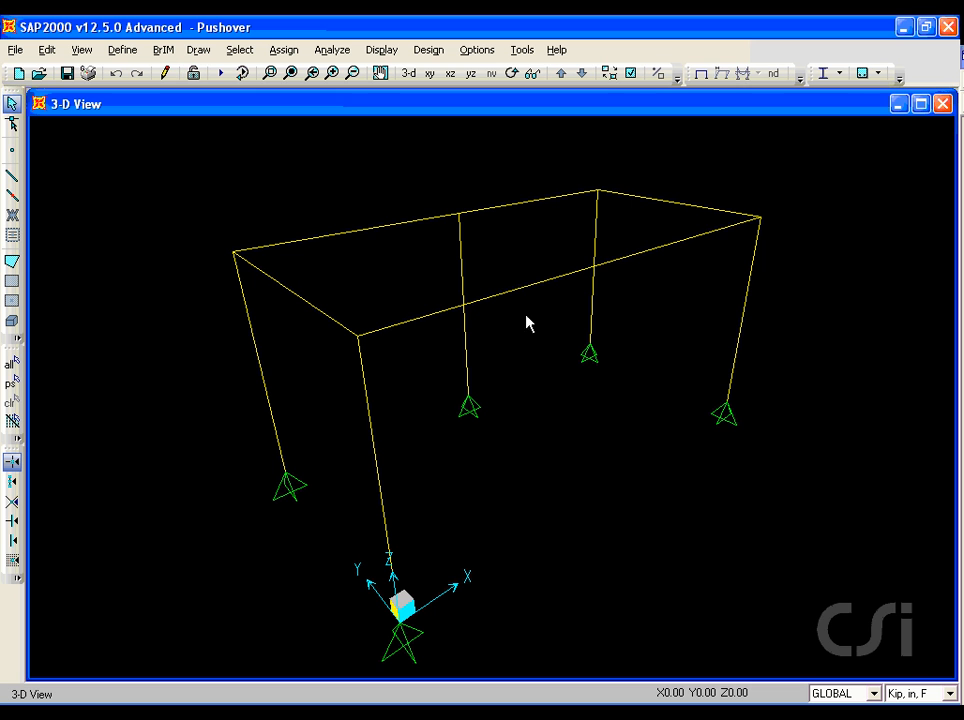
# Add an Auto M3 hinge at relative distance 0 to the five roof-level beams, using FEMA 356 Table 5-6 (Steel Beams - Flexure).
pyautogui.click(564, 275)
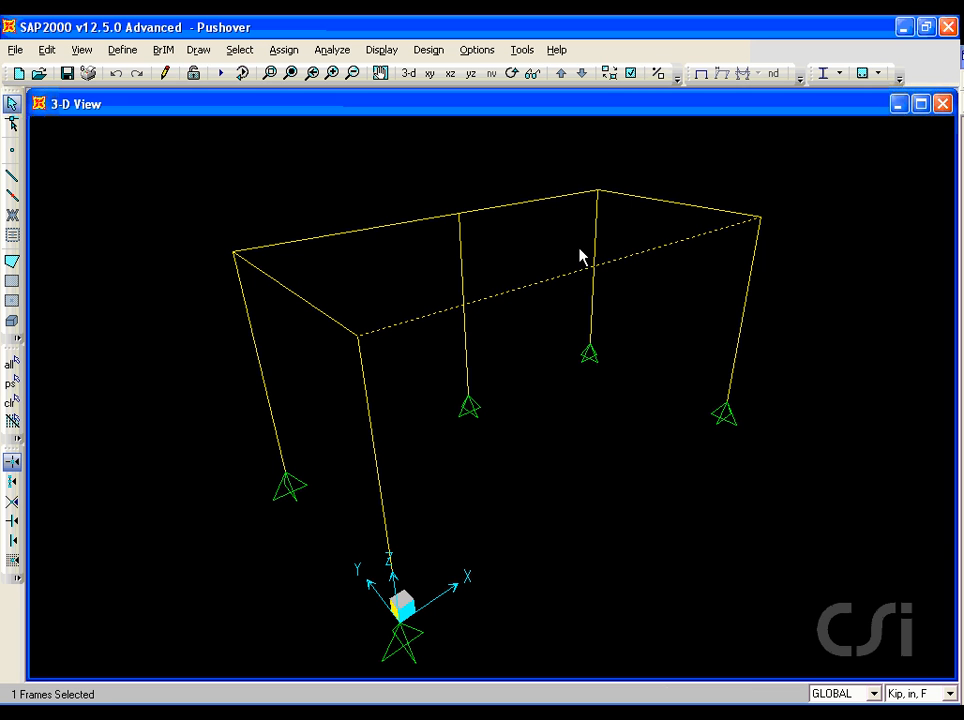
pyautogui.click(678, 203)
pyautogui.click(530, 200)
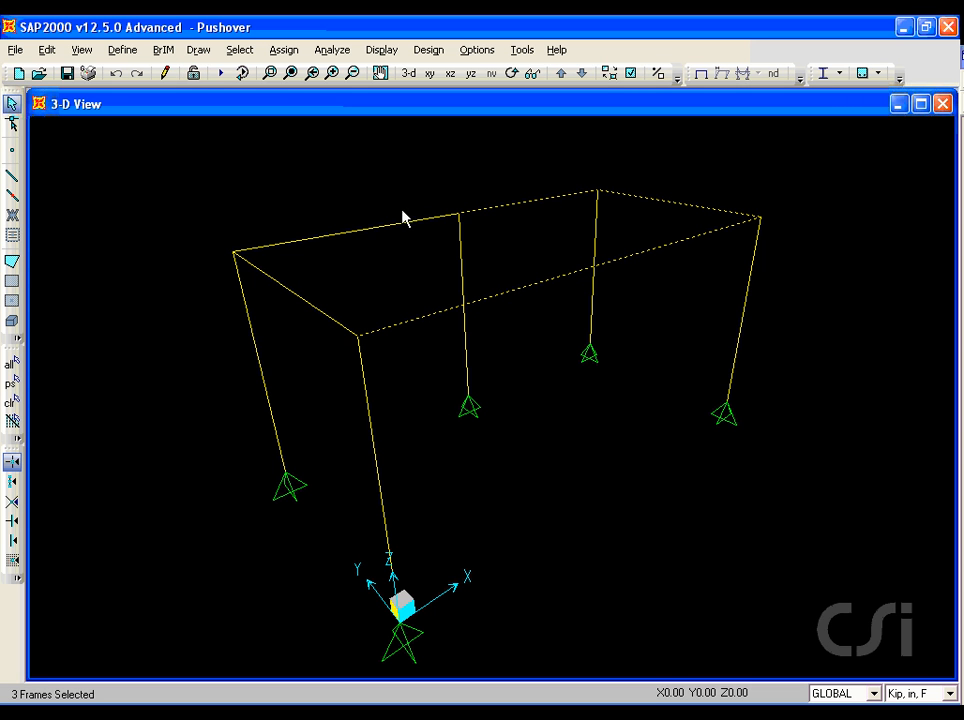
pyautogui.click(404, 220)
pyautogui.click(316, 326)
pyautogui.click(283, 49)
pyautogui.moveTo(288, 100)
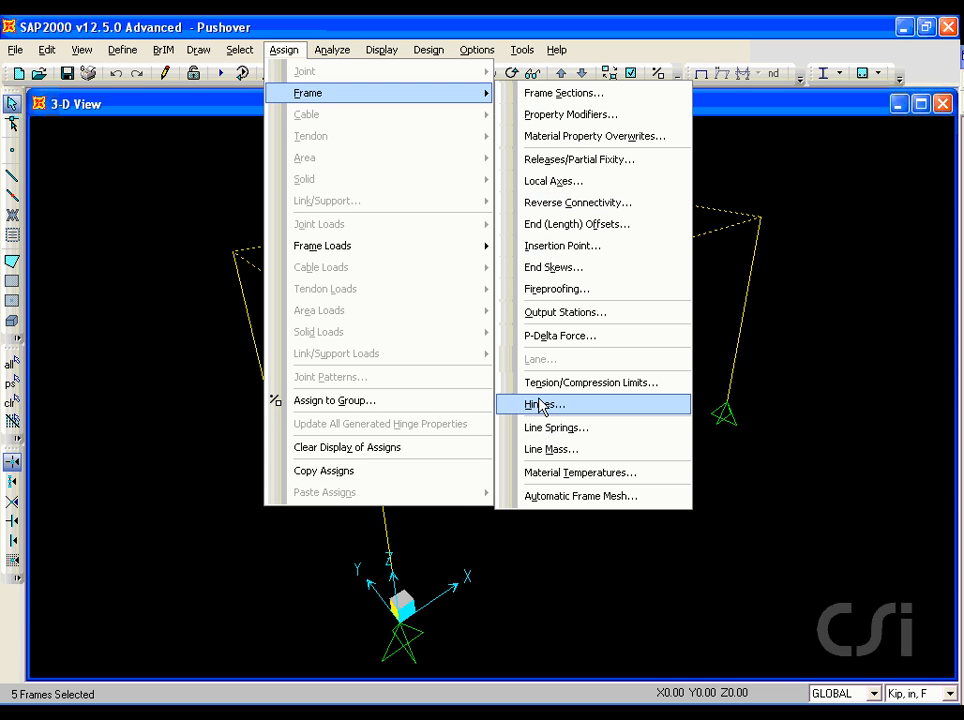
pyautogui.click(567, 406)
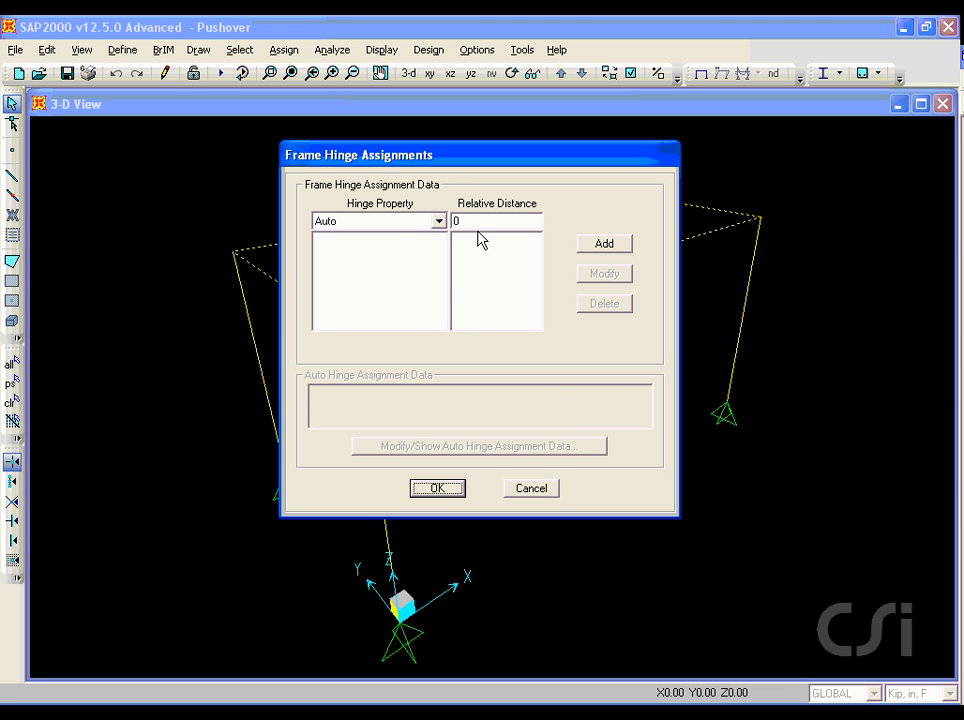
pyautogui.click(596, 243)
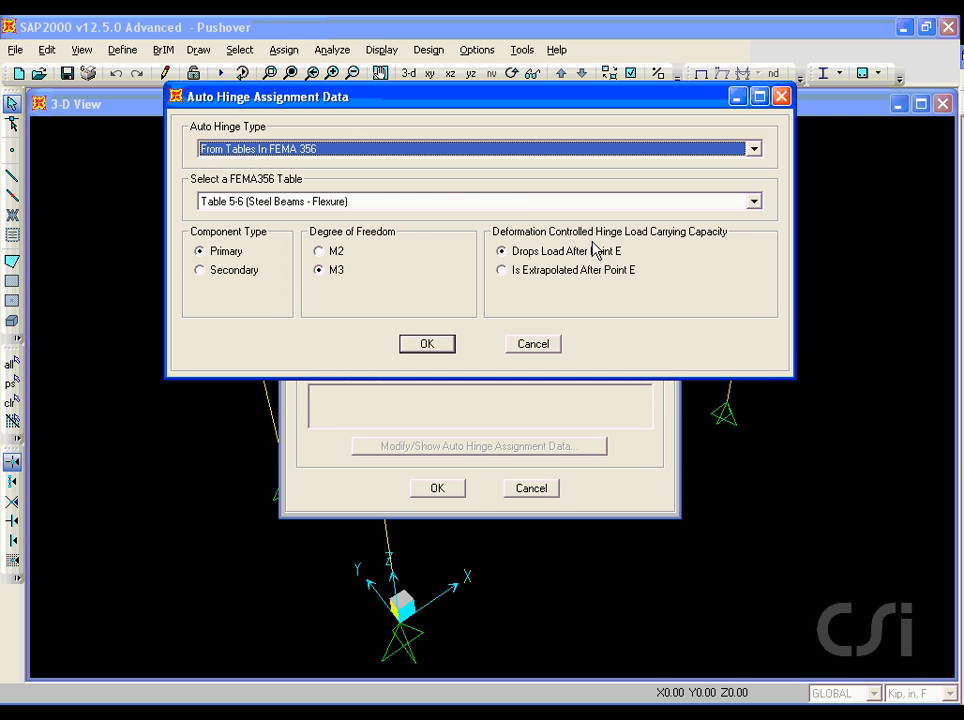
pyautogui.click(460, 148)
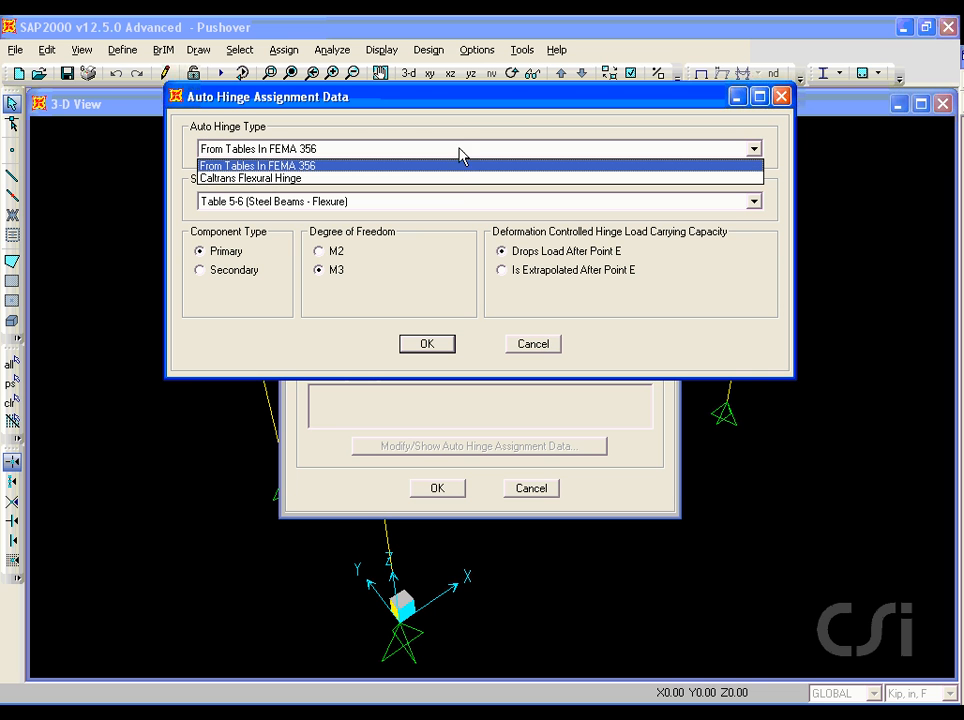
pyautogui.click(462, 168)
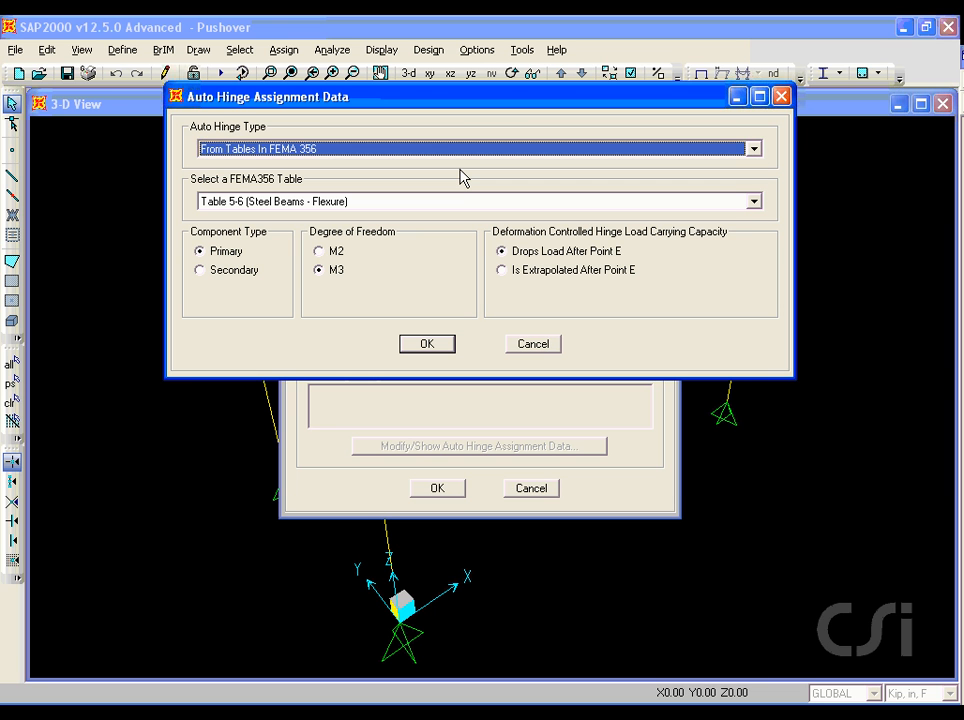
pyautogui.click(445, 201)
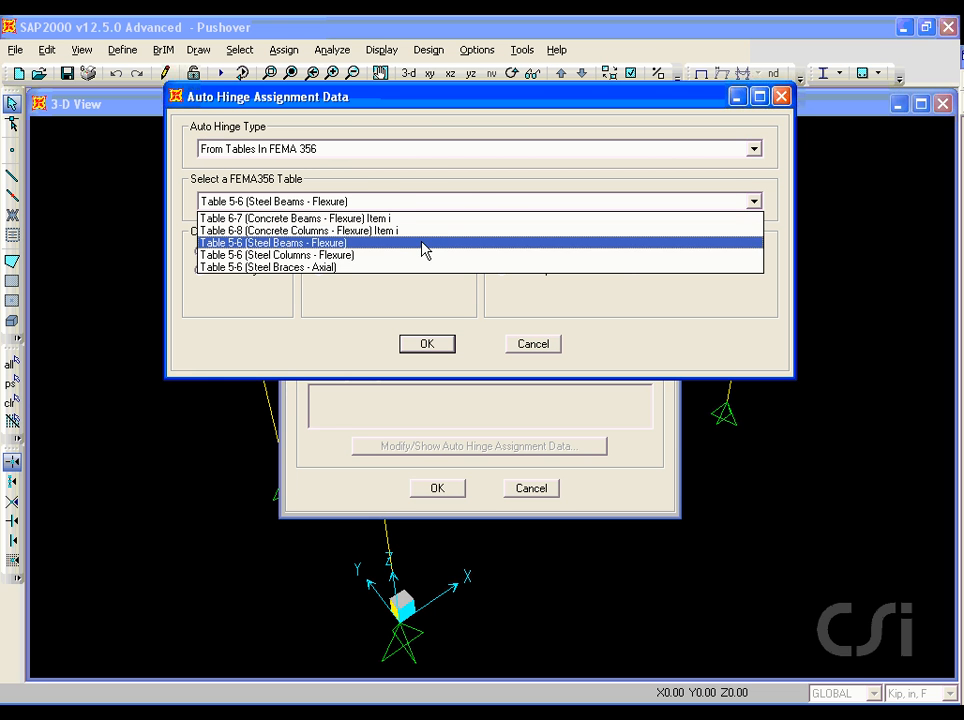
pyautogui.click(328, 243)
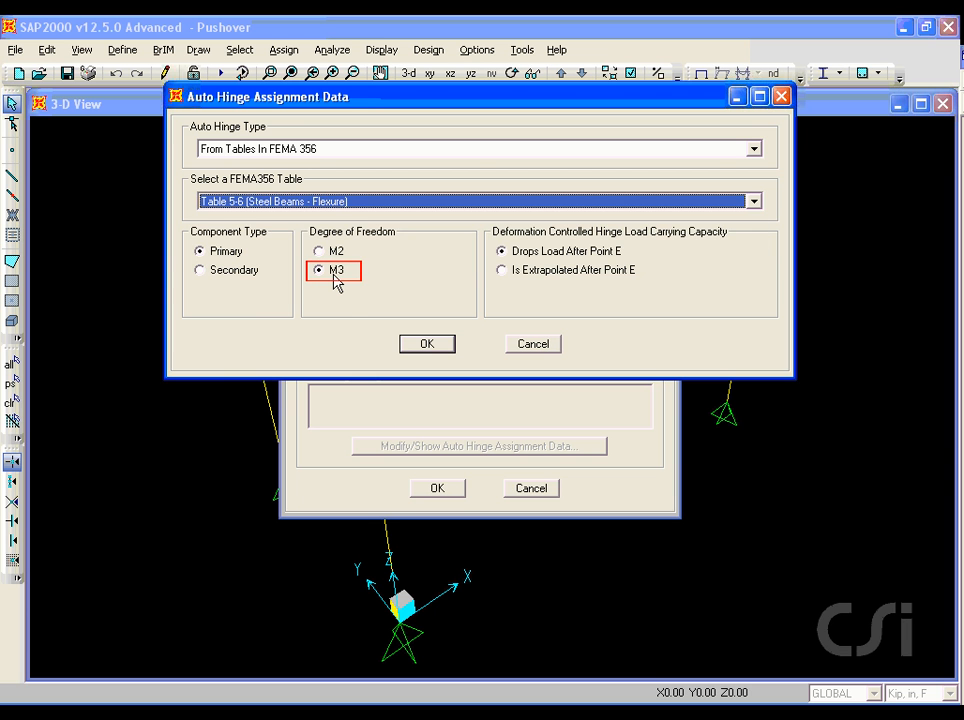
pyautogui.click(426, 344)
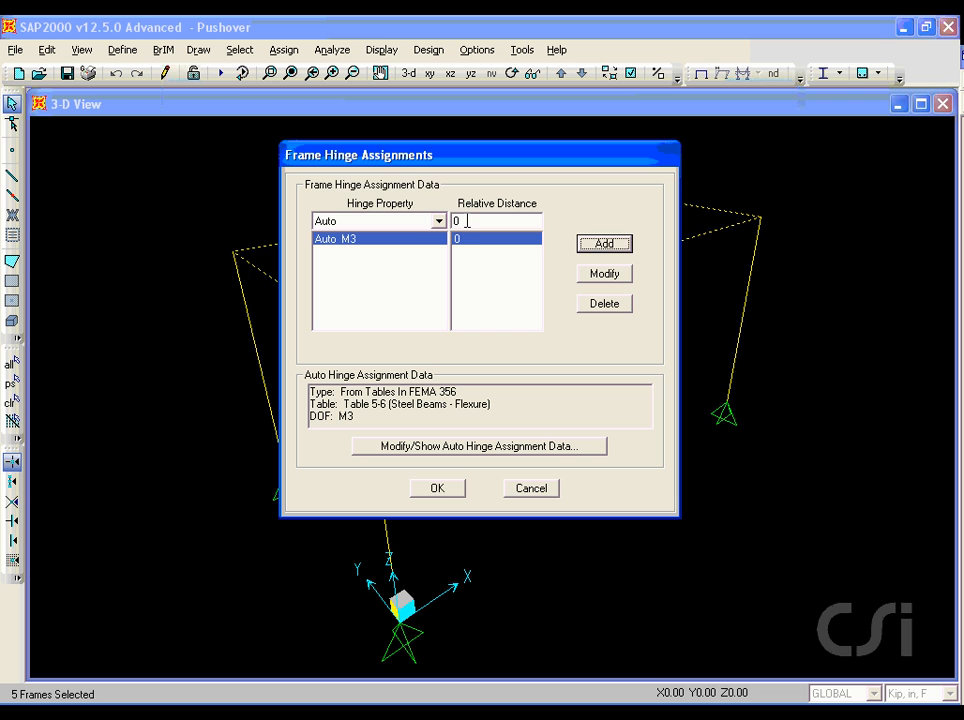
# Add a second Auto M3 hinge at relative distance 1 with the steel beam flexure table and apply the beam hinge assignments.
pyautogui.doubleClick(462, 221)
pyautogui.write('1')
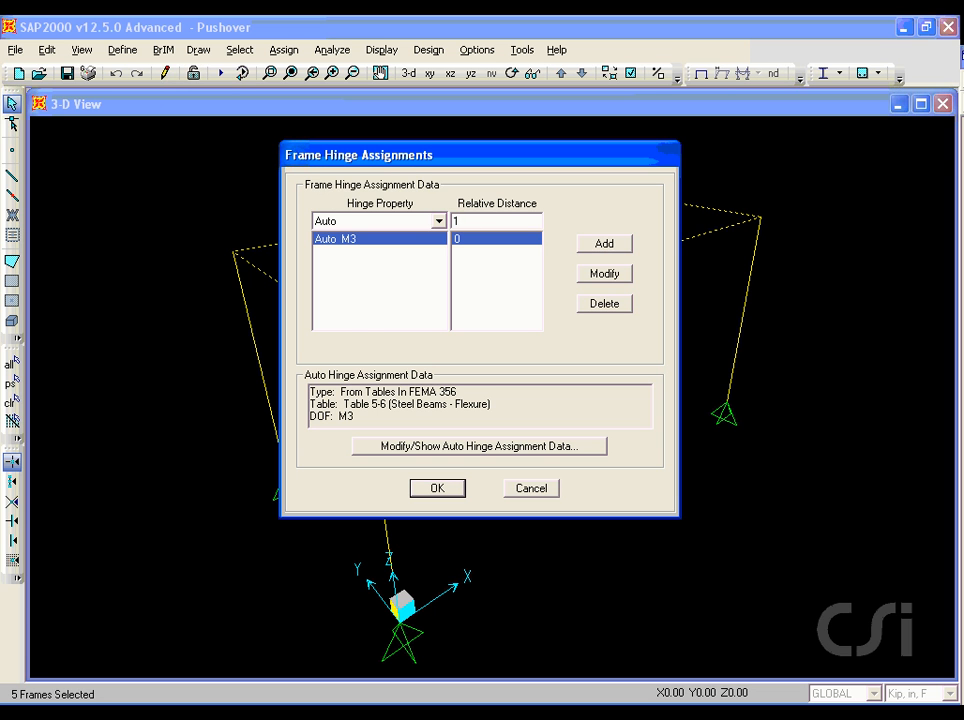
pyautogui.click(592, 248)
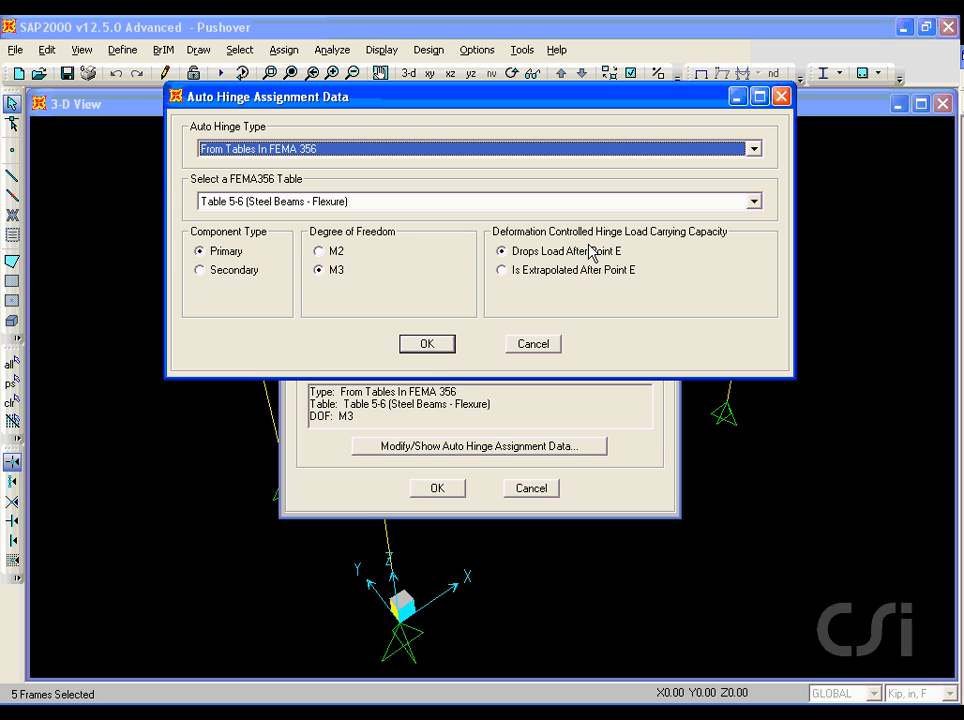
pyautogui.click(448, 344)
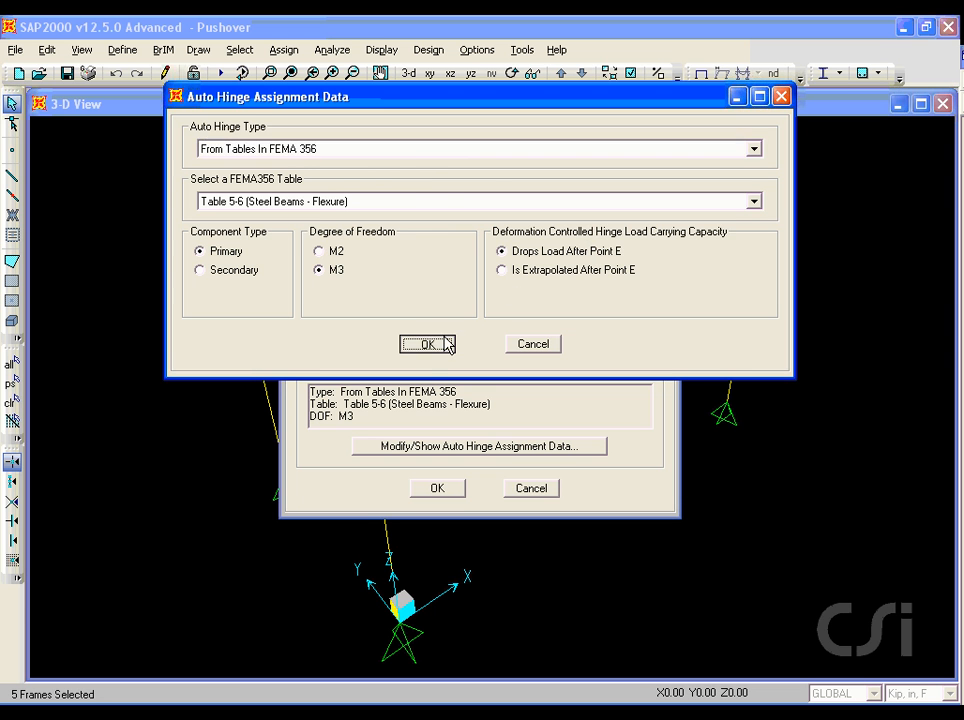
pyautogui.click(441, 487)
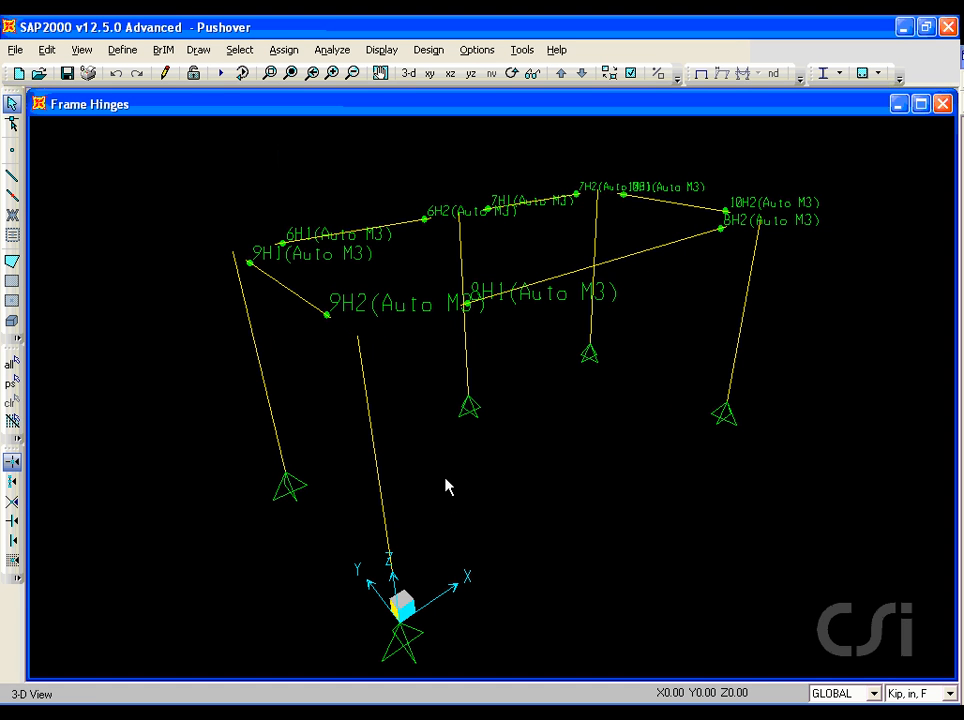
# Add an Auto M3 hinge at relative distance 0 to the five columns, using FEMA 356 Table 5-6 (Steel Columns - Flexure).
pyautogui.moveTo(616, 229); pyautogui.dragTo(570, 237)
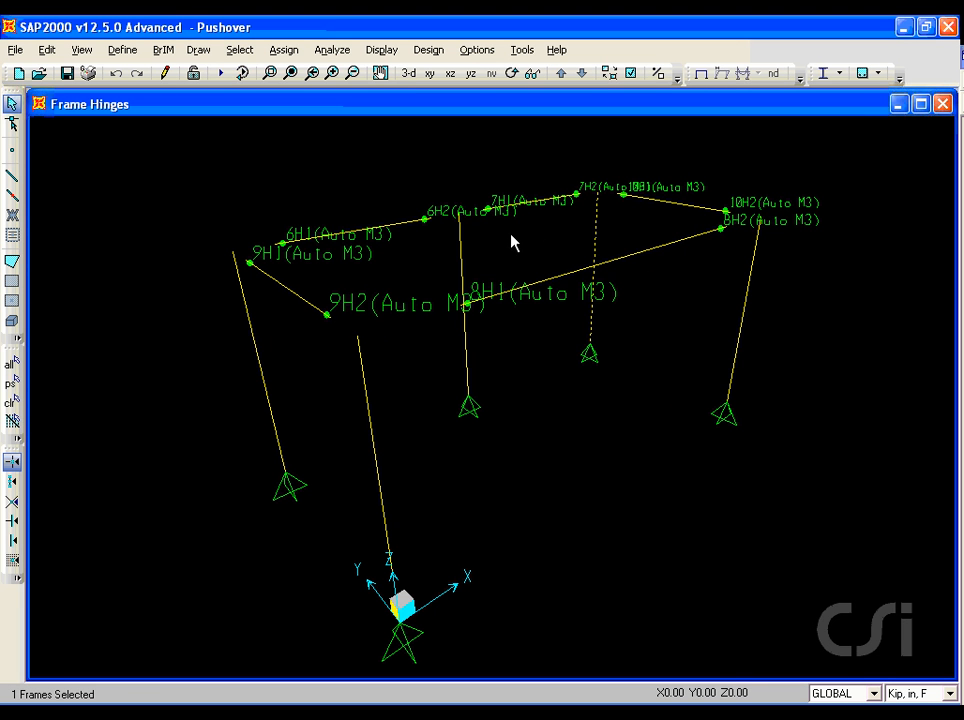
pyautogui.moveTo(484, 240); pyautogui.dragTo(441, 253)
pyautogui.click(286, 431)
pyautogui.click(380, 455)
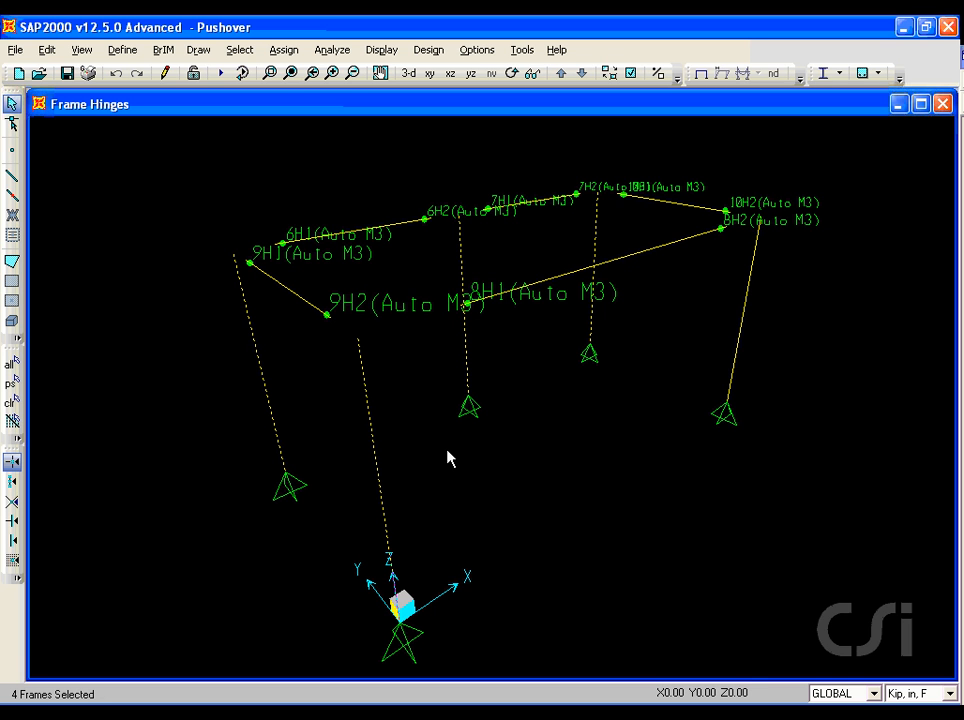
pyautogui.click(729, 353)
pyautogui.click(285, 50)
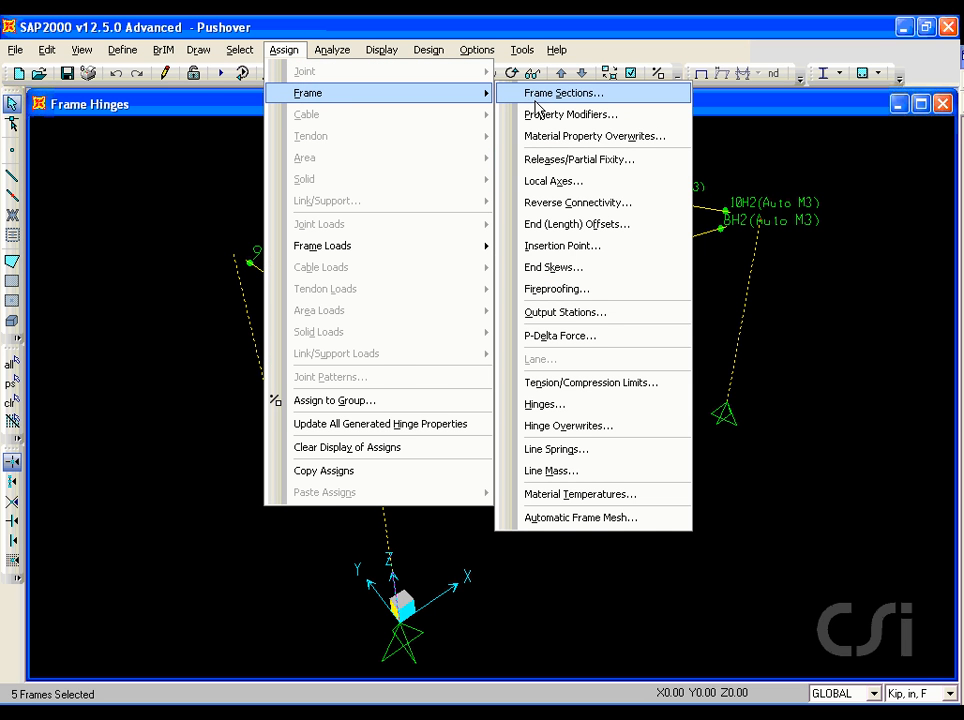
pyautogui.click(553, 408)
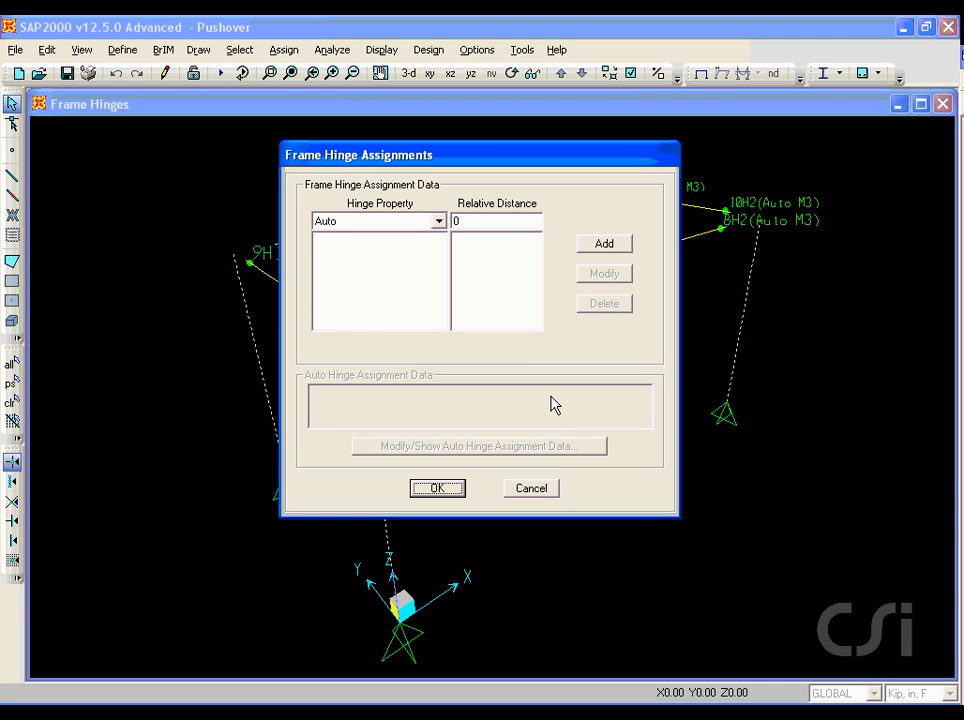
pyautogui.click(597, 249)
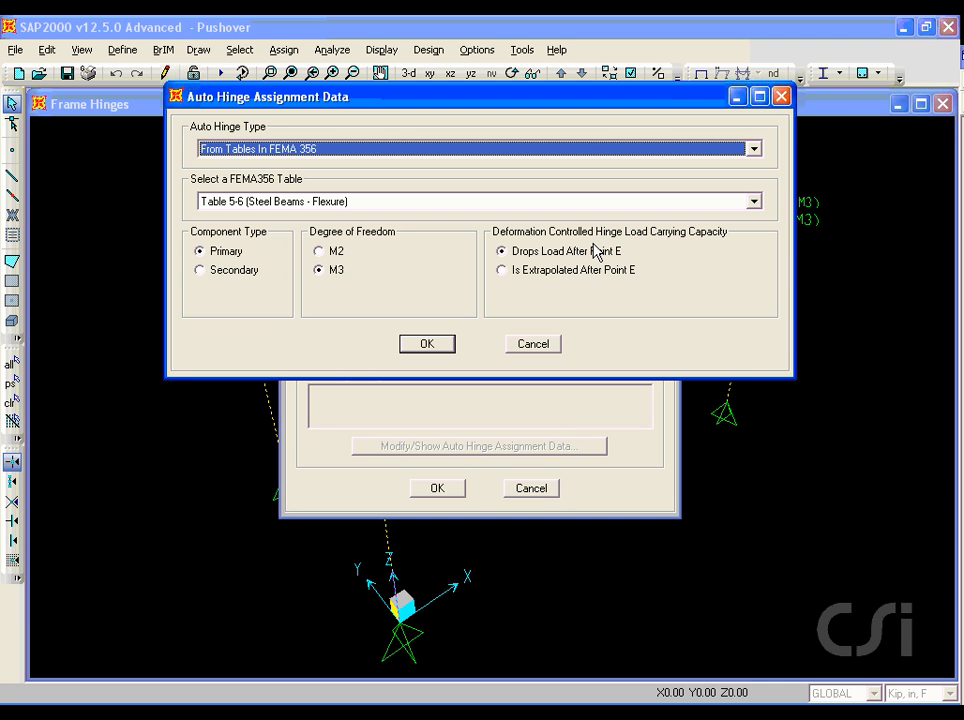
pyautogui.click(445, 207)
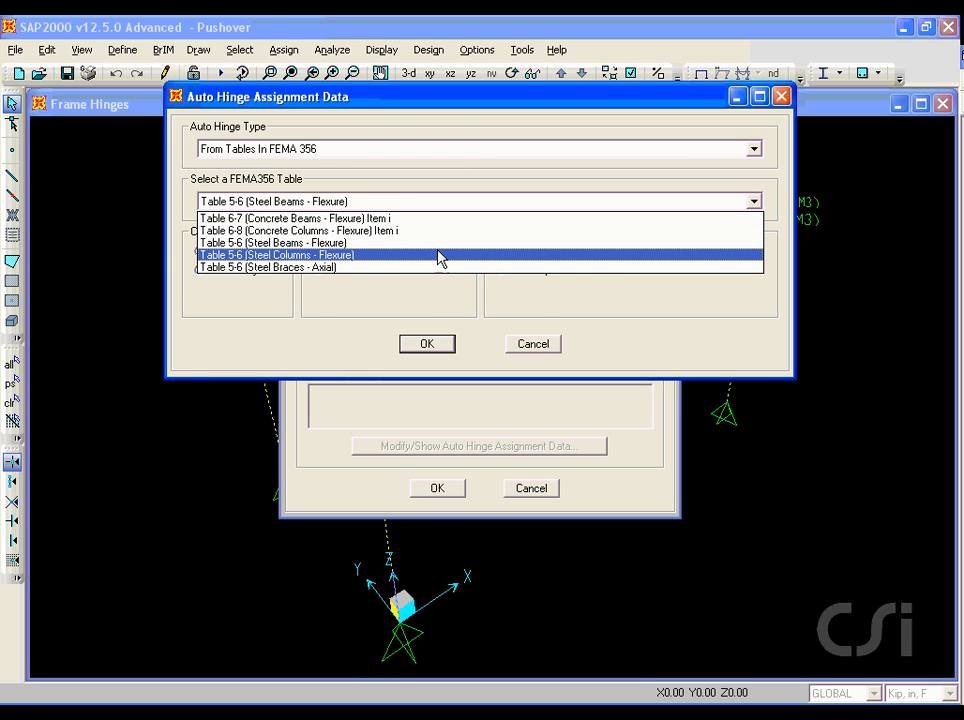
pyautogui.click(383, 256)
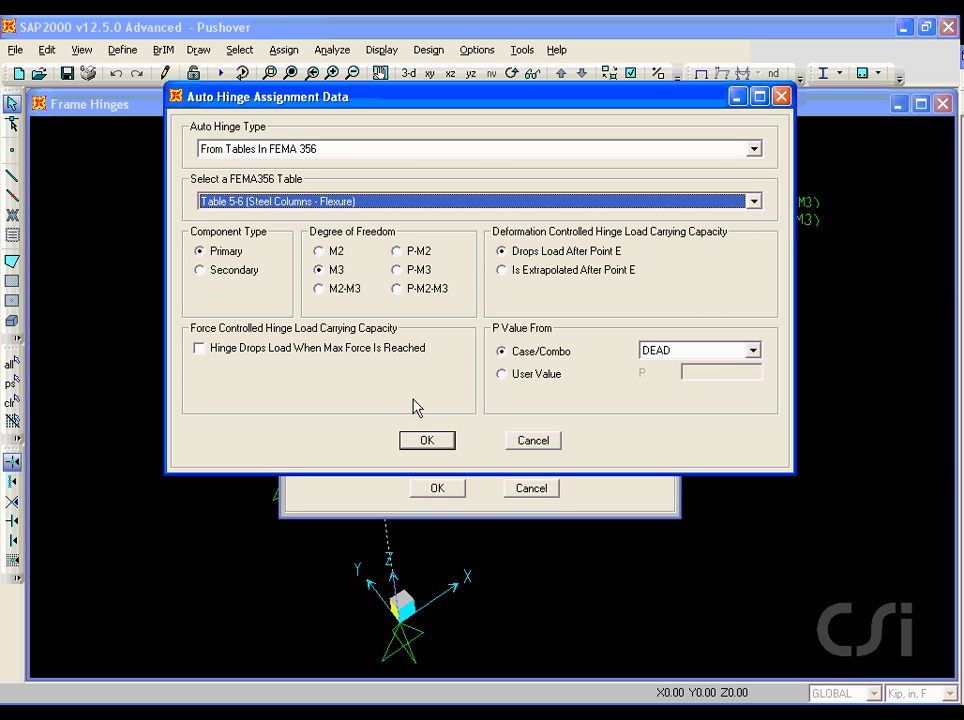
pyautogui.click(421, 442)
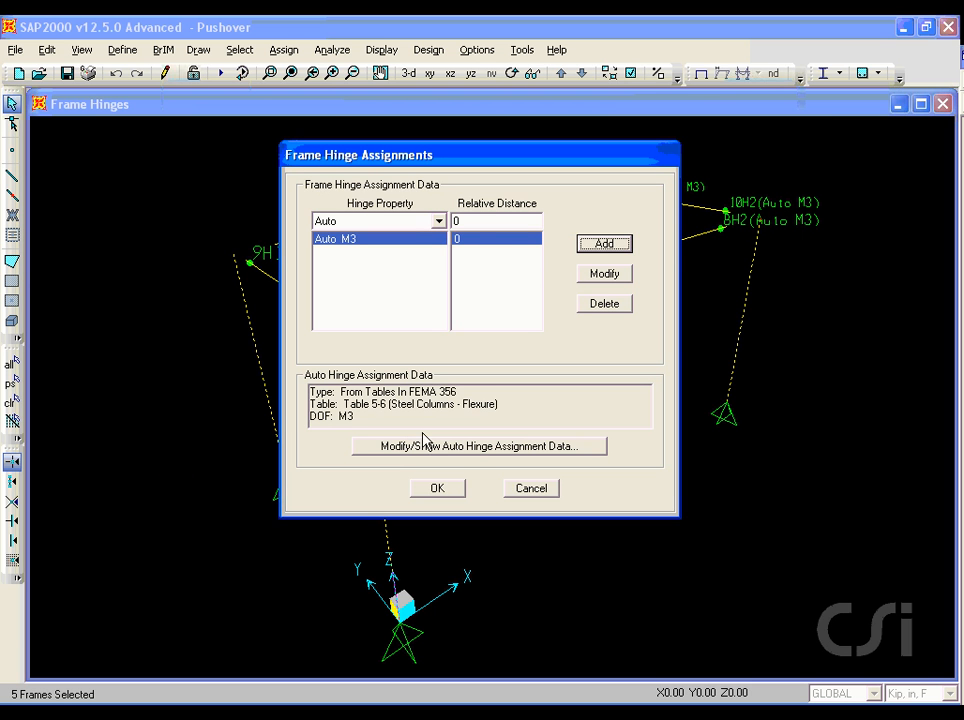
# Add a second Auto M3 hinge at relative distance 1 with the steel column flexure table and apply the column hinge assignments.
pyautogui.click(471, 222)
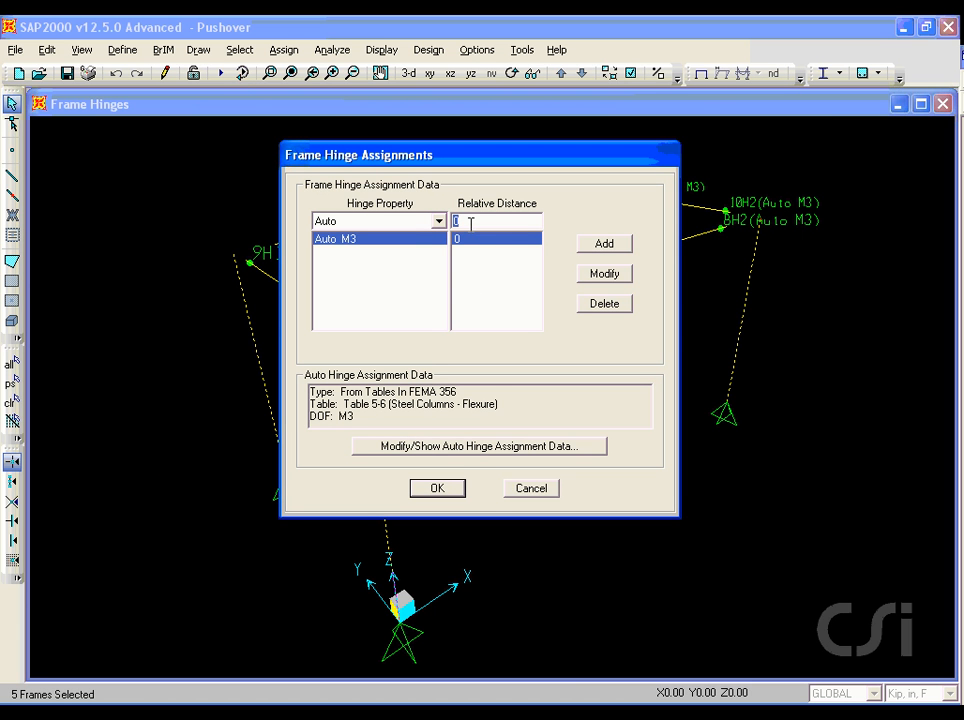
pyautogui.write('1')
pyautogui.click(612, 249)
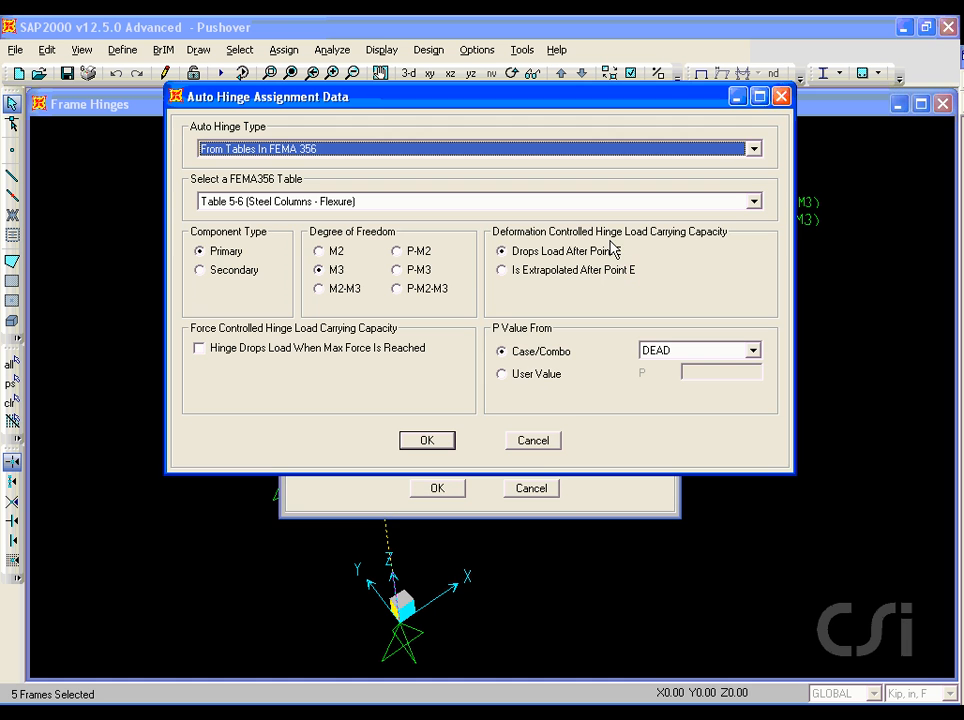
pyautogui.click(442, 442)
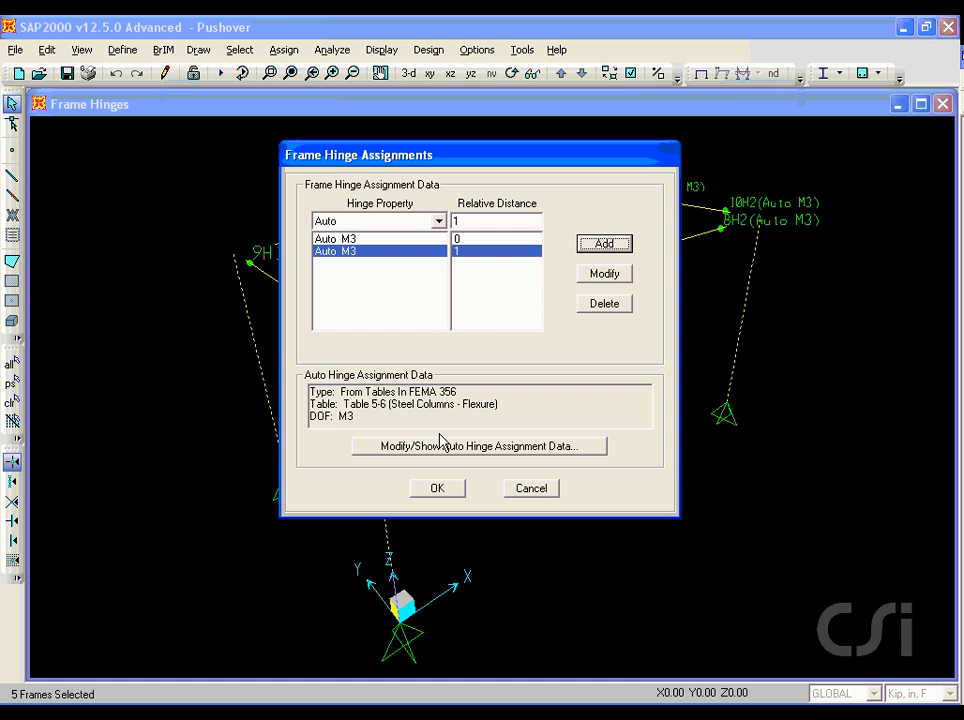
pyautogui.click(450, 488)
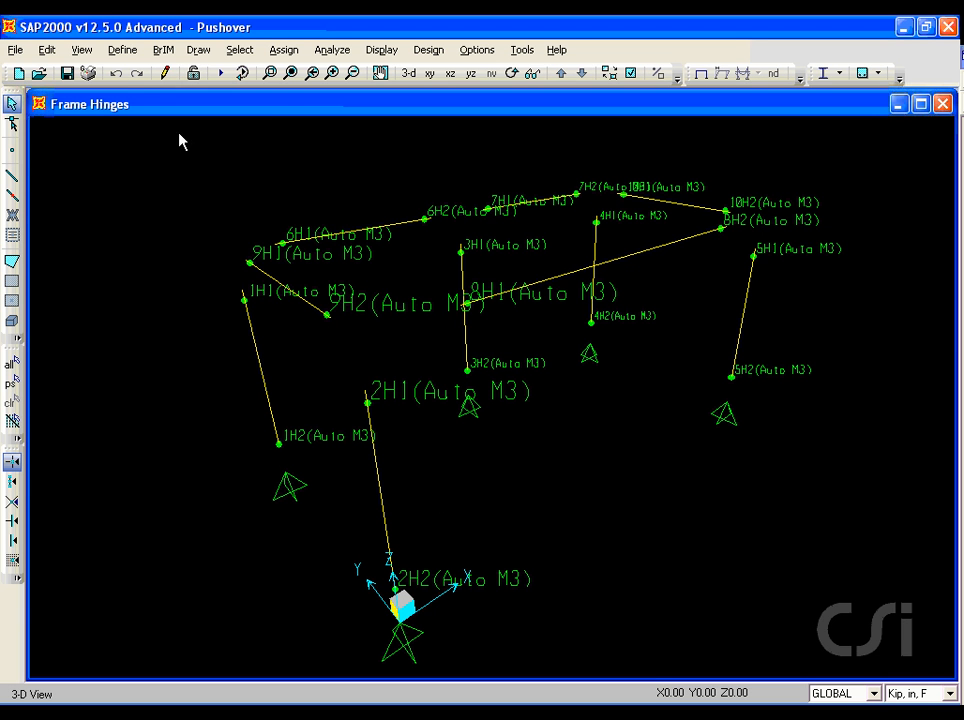
# Show the generated hinge properties and examine the moment-rotation data and acceptance criteria of hinge 6H1.
pyautogui.click(122, 49)
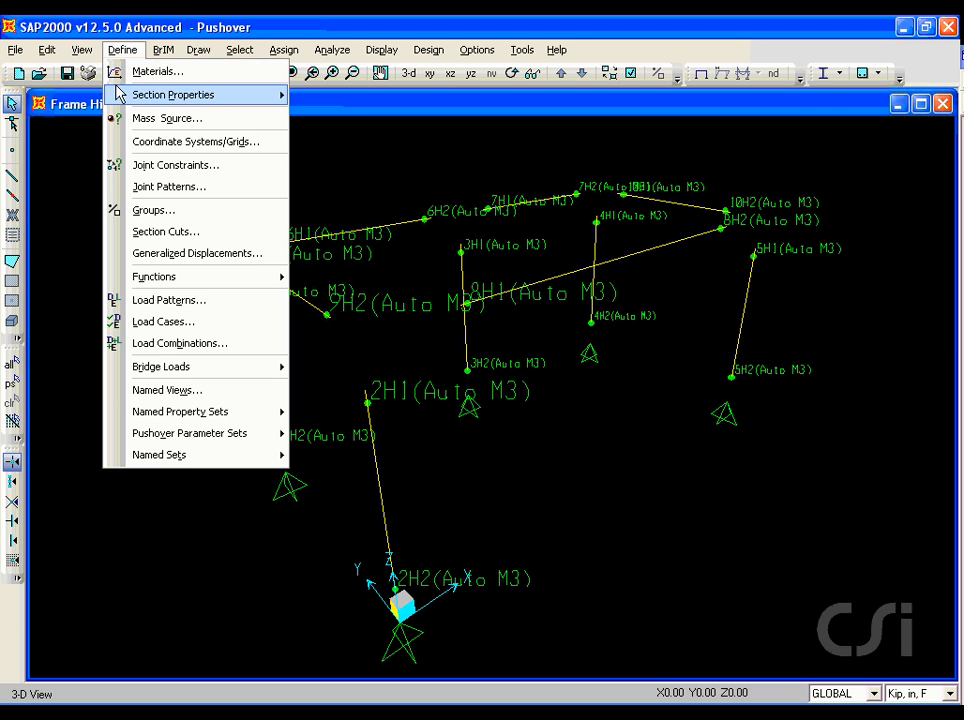
pyautogui.moveTo(216, 97)
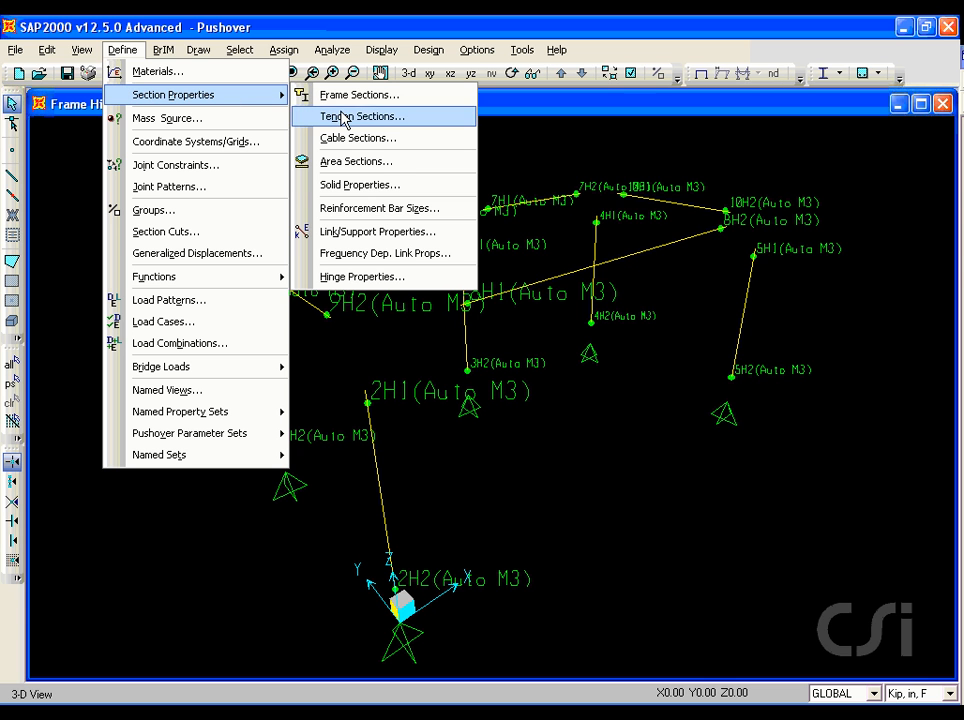
pyautogui.click(358, 279)
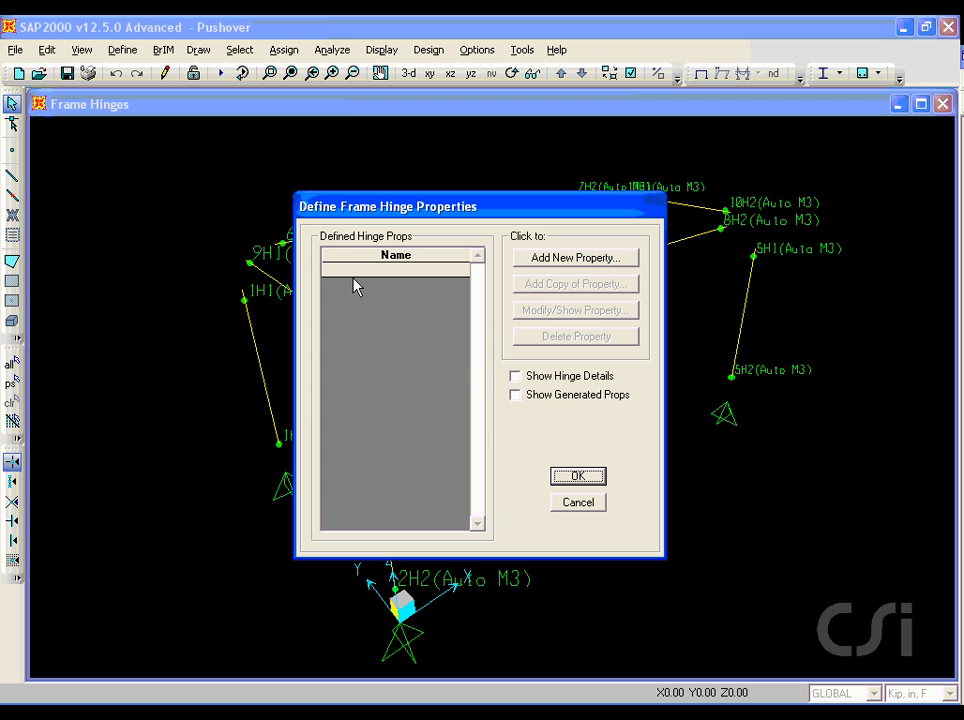
pyautogui.click(514, 397)
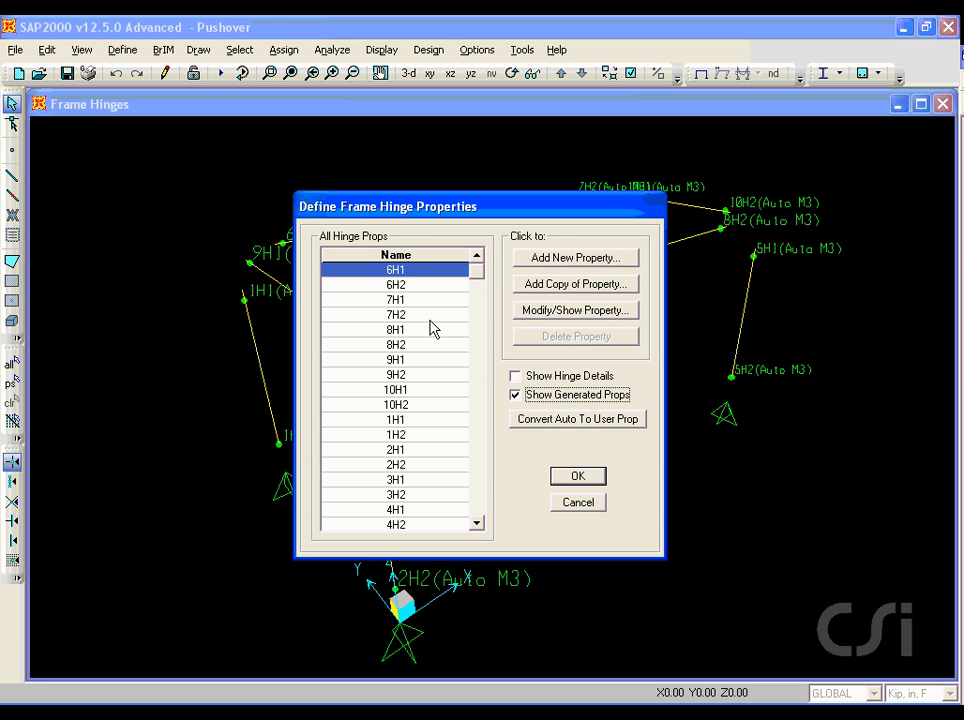
pyautogui.click(556, 312)
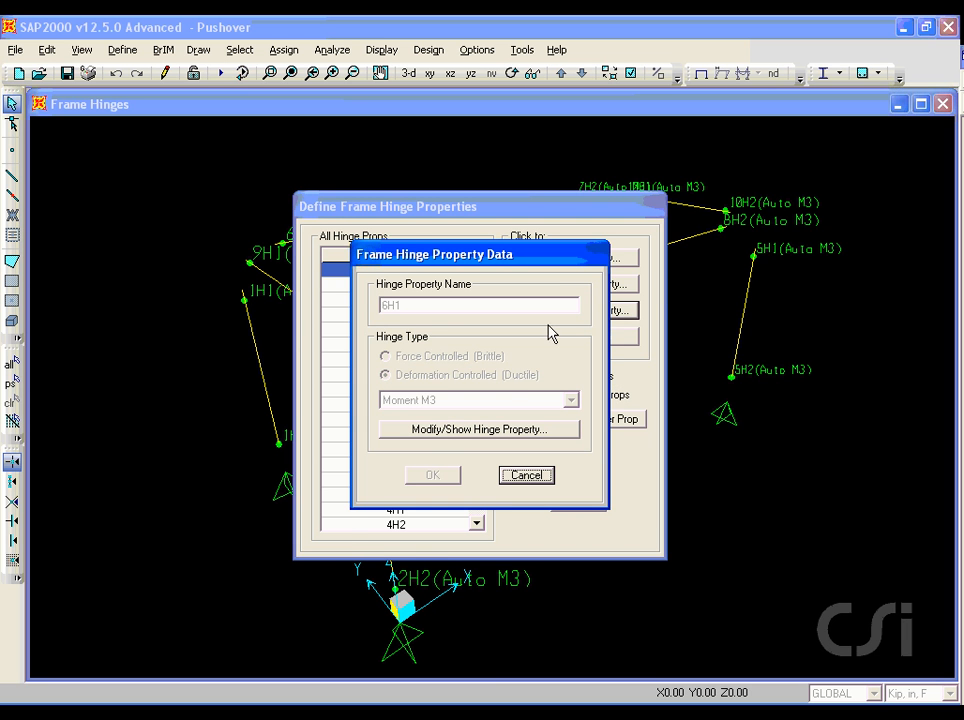
pyautogui.click(508, 429)
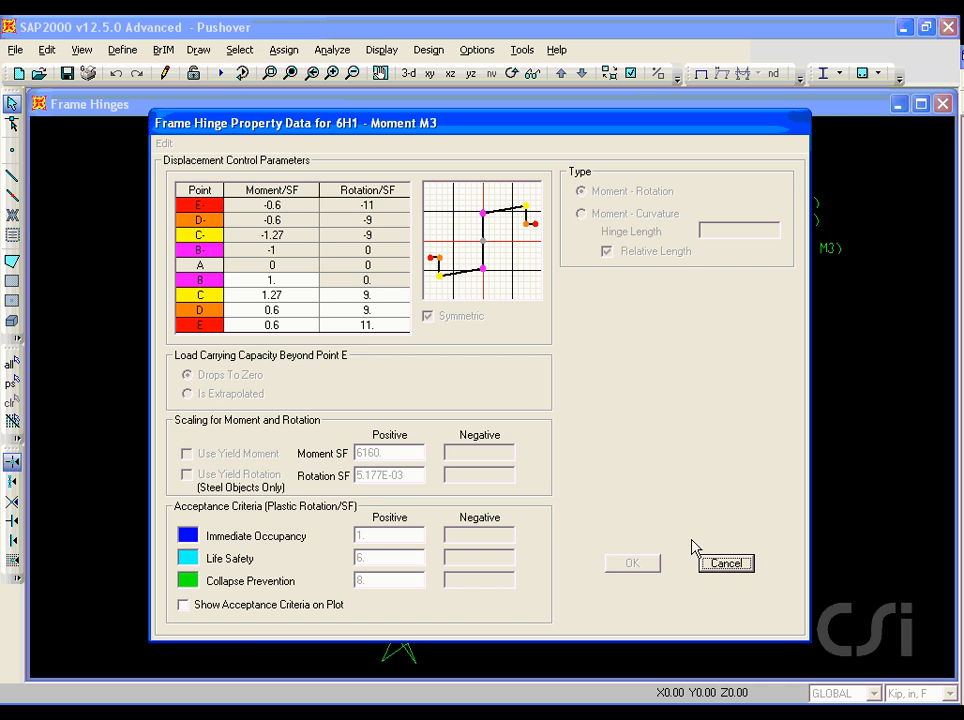
pyautogui.click(729, 566)
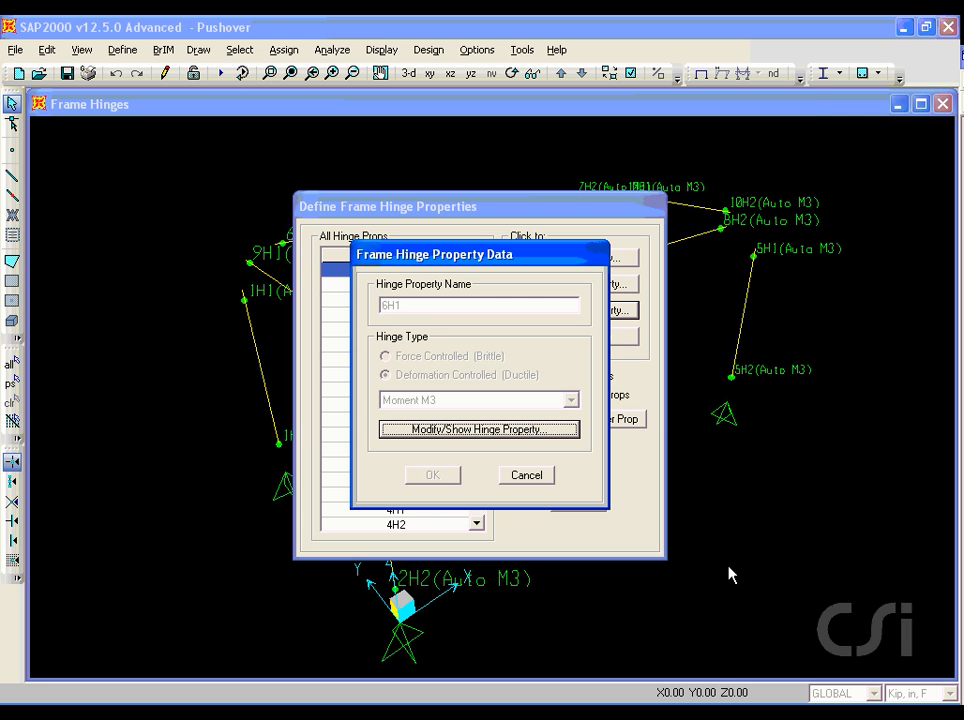
pyautogui.click(527, 477)
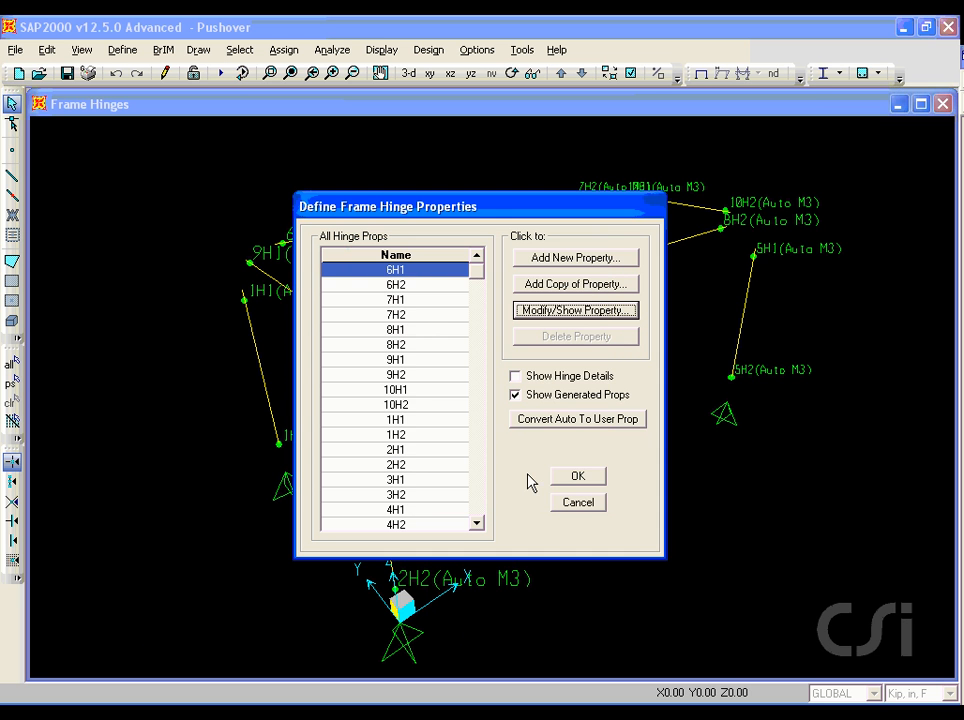
pyautogui.click(578, 503)
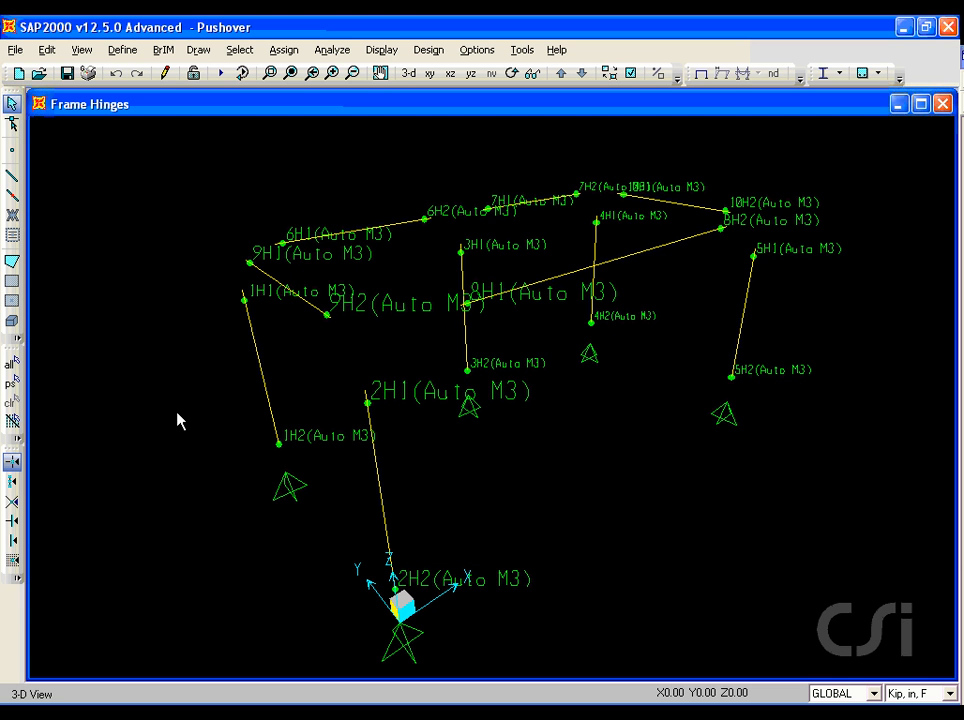
# Assign hinge overwrites to all frame members that auto subdivide line objects at hinges with a relative element length of 0.02.
pyautogui.click(14, 366)
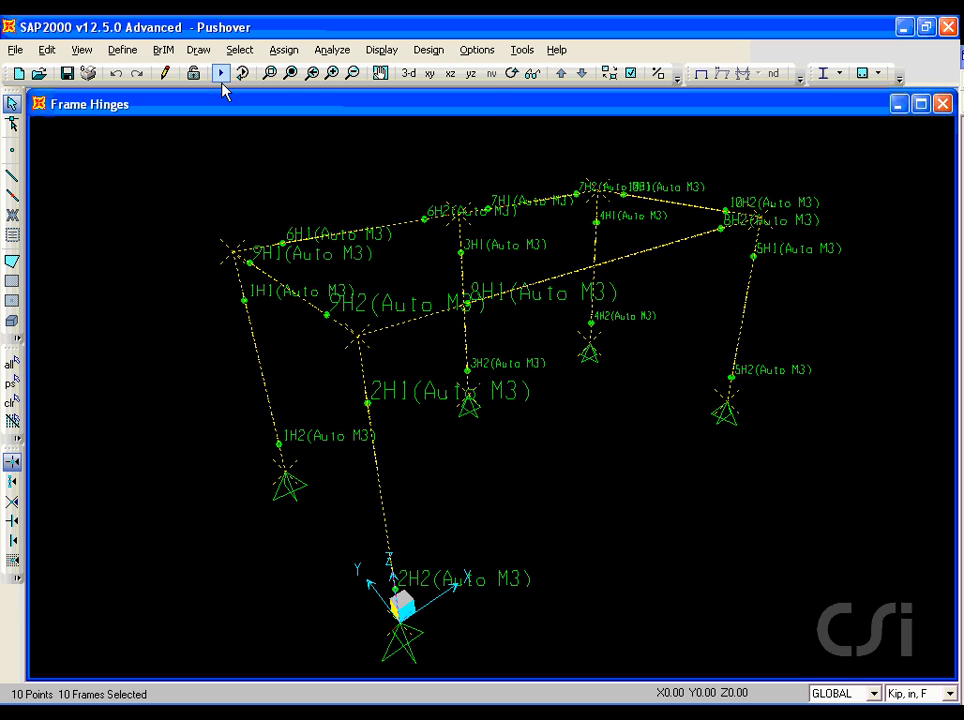
pyautogui.click(284, 51)
pyautogui.moveTo(308, 93)
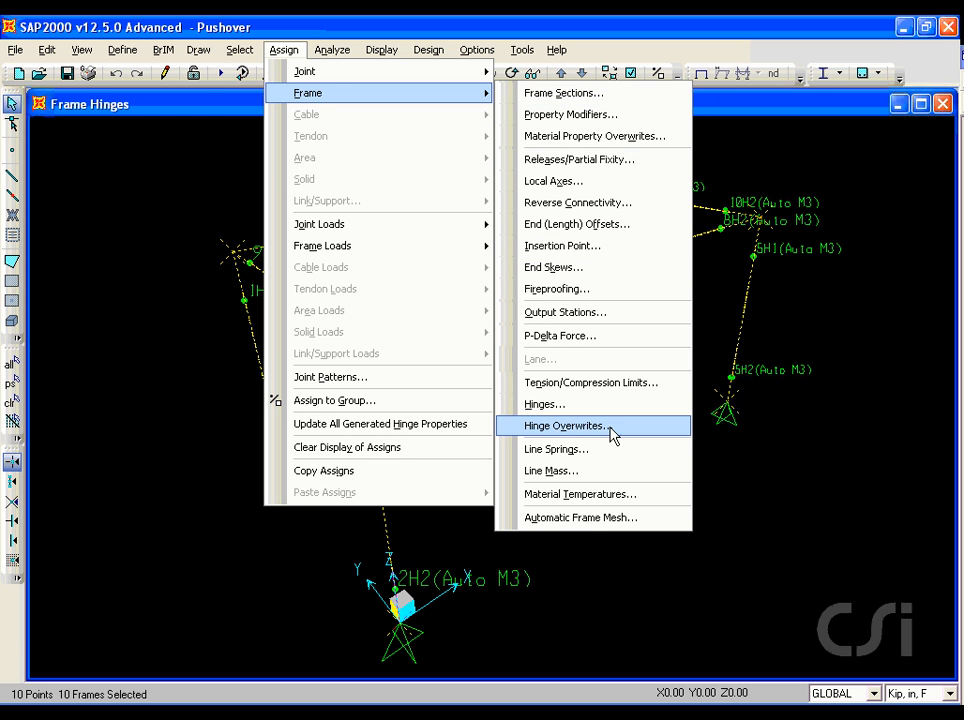
pyautogui.click(548, 427)
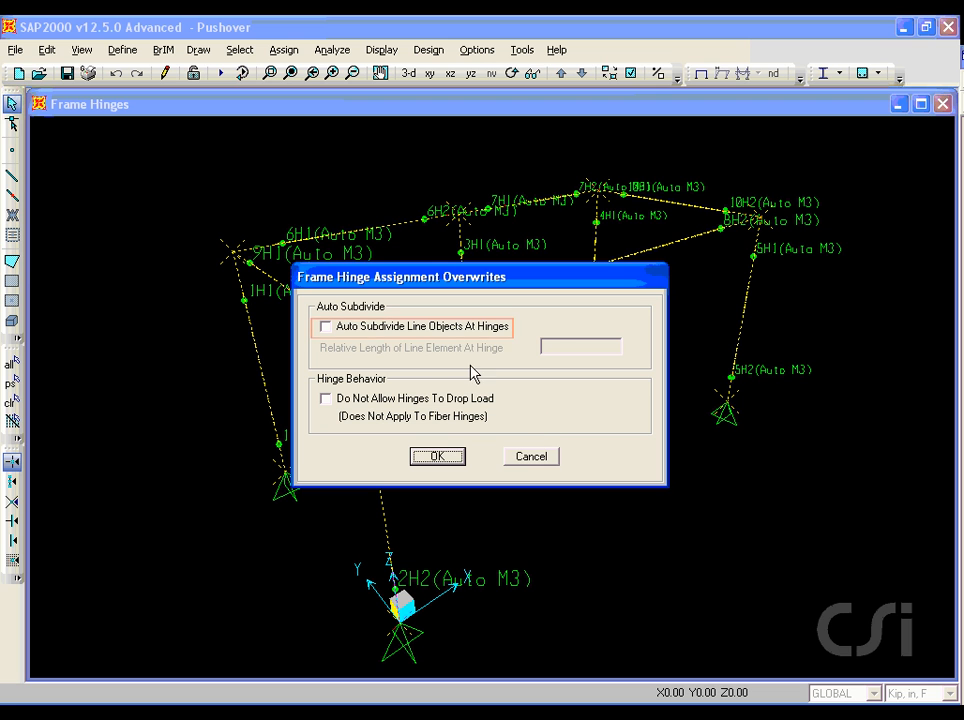
pyautogui.click(326, 327)
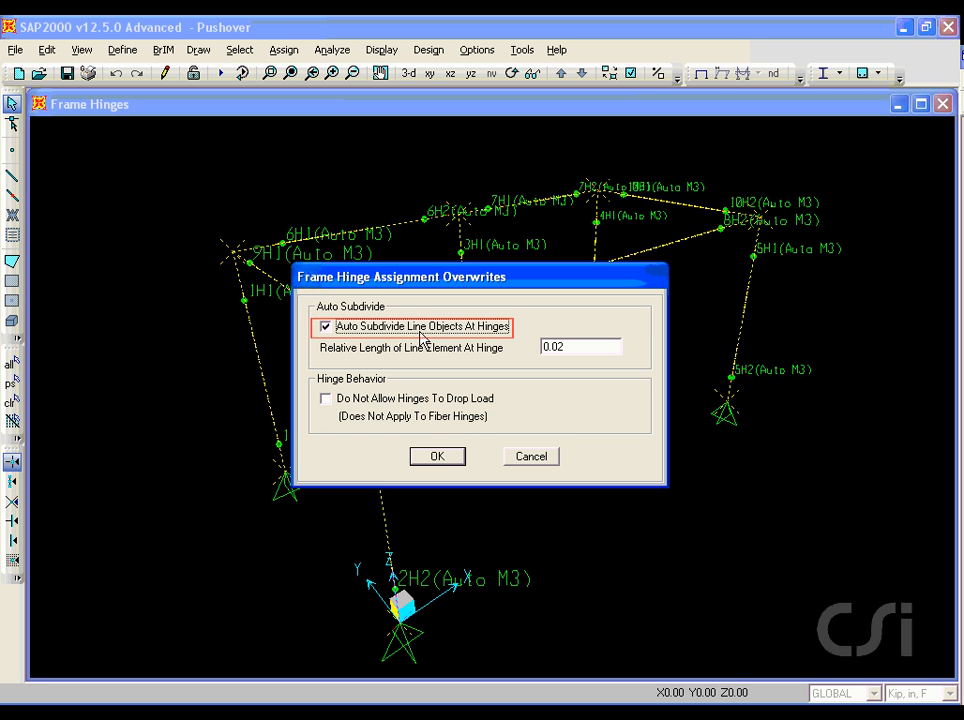
pyautogui.click(437, 456)
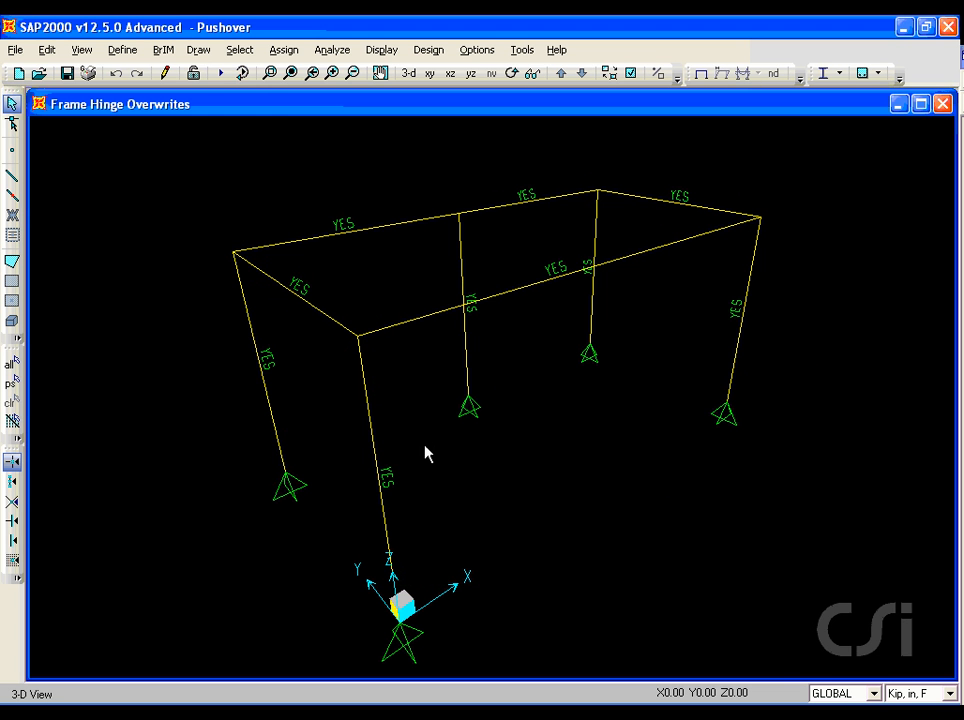
# Change the DEAD load case's analysis type to nonlinear static.
pyautogui.click(124, 50)
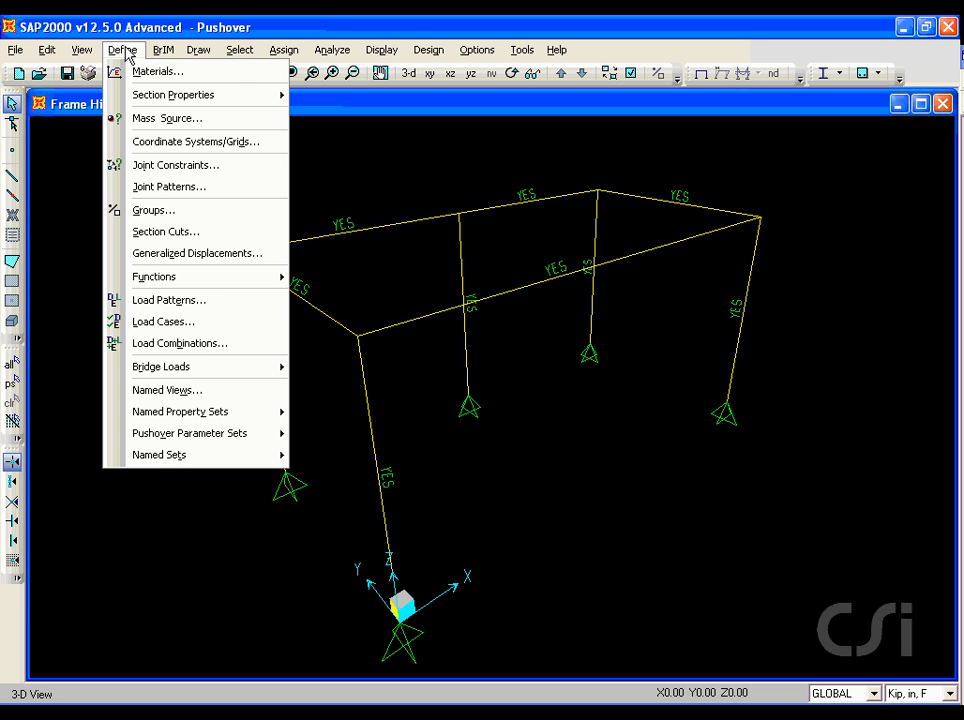
pyautogui.click(181, 330)
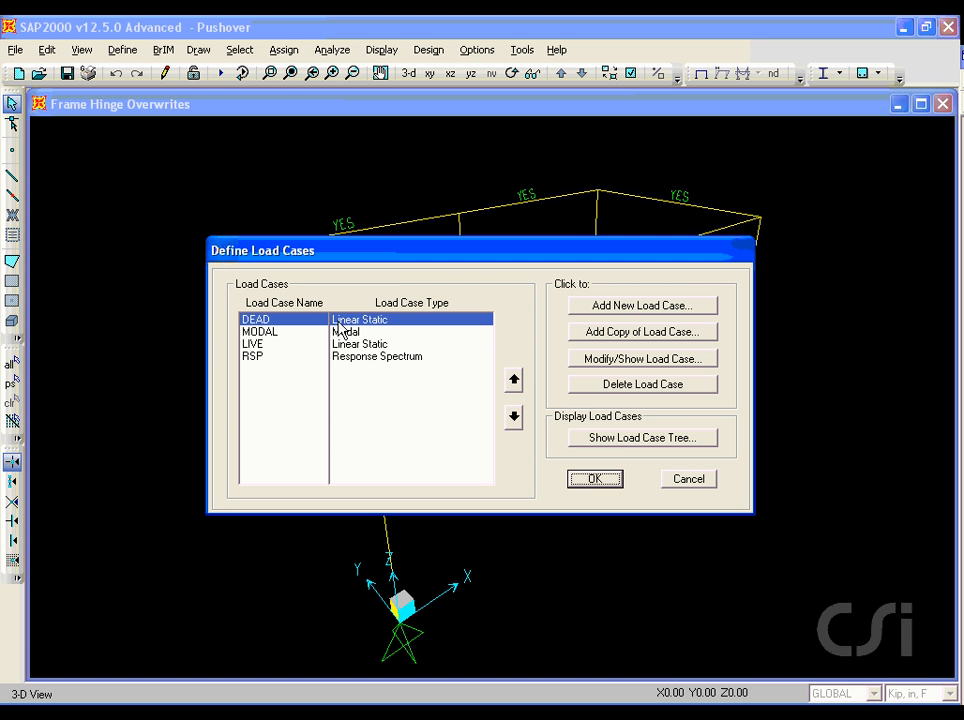
pyautogui.click(607, 362)
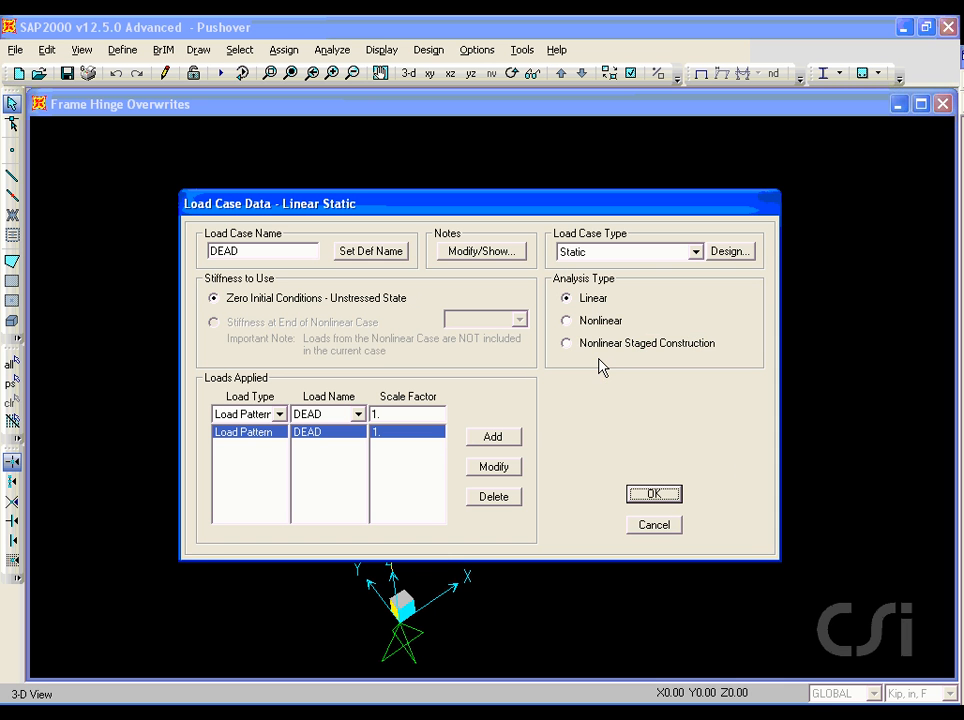
pyautogui.click(567, 321)
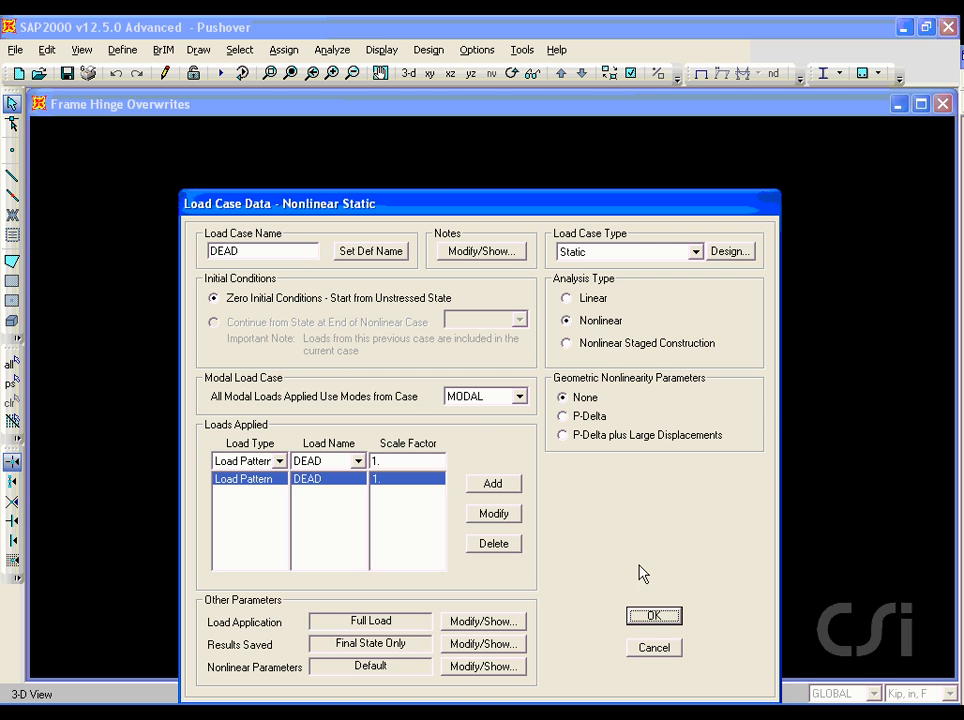
pyautogui.click(651, 618)
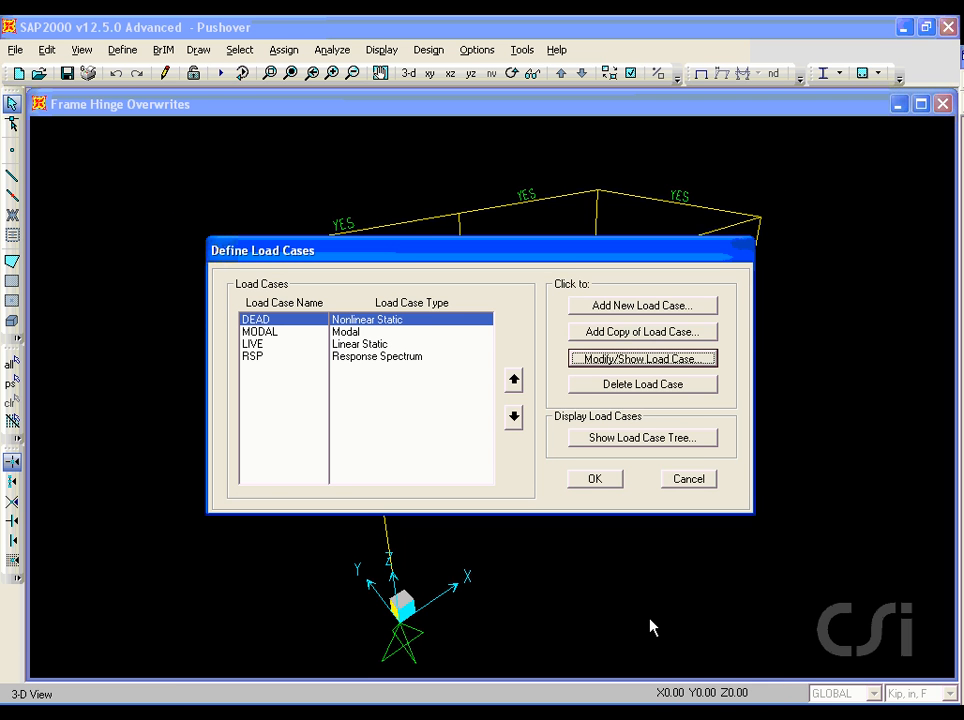
# Add a nonlinear static load case named PUSH that continues from the state at the end of the DEAD case.
pyautogui.click(614, 312)
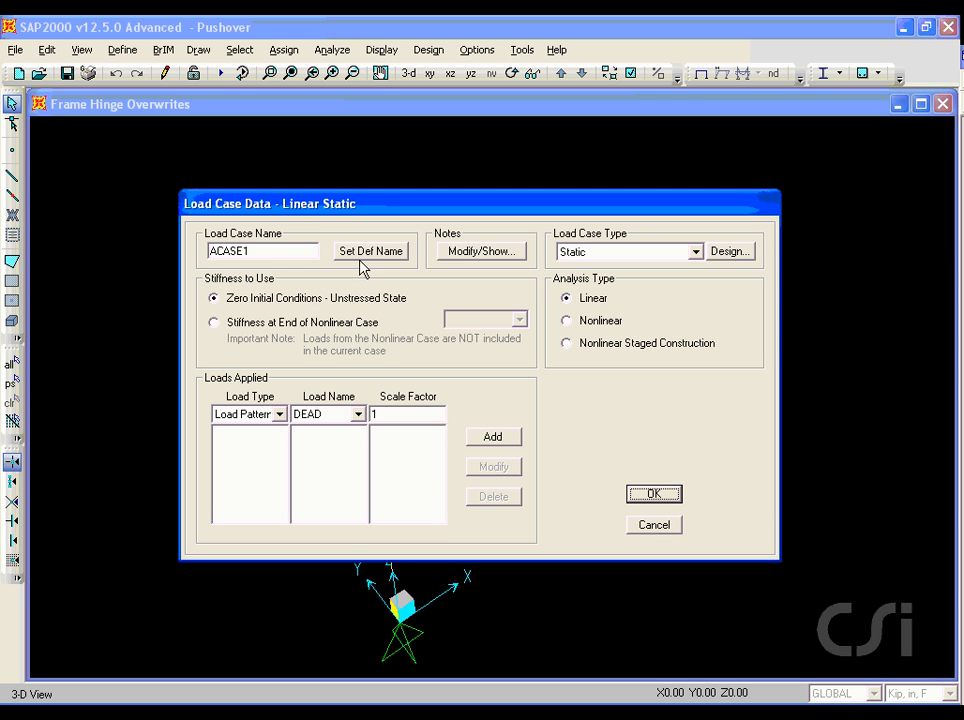
pyautogui.doubleClick(275, 245)
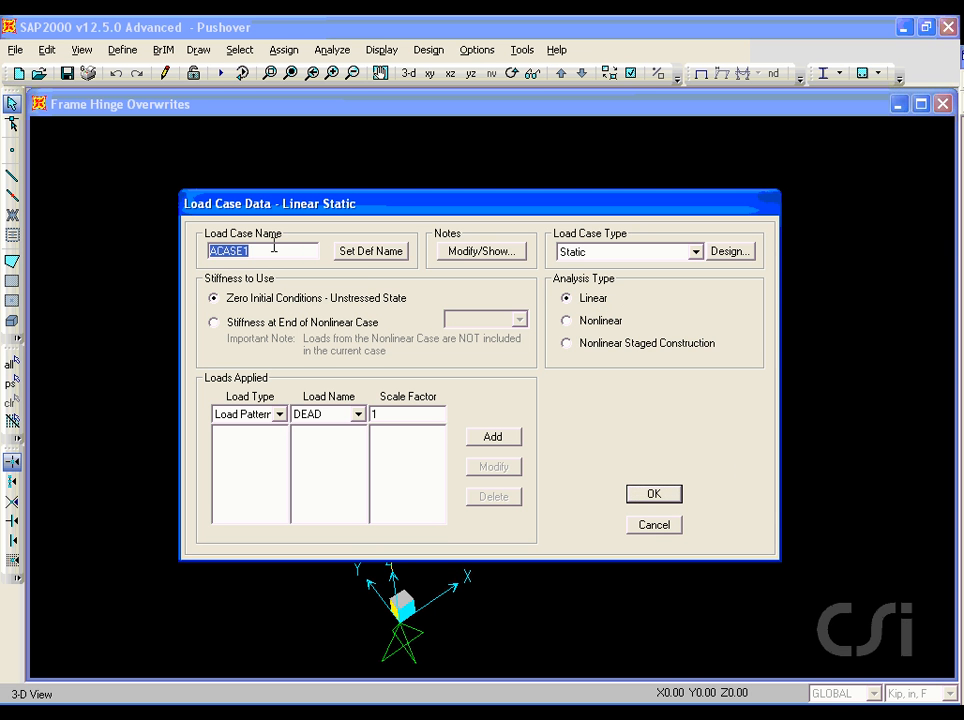
pyautogui.write('PUSH')
pyautogui.click(567, 321)
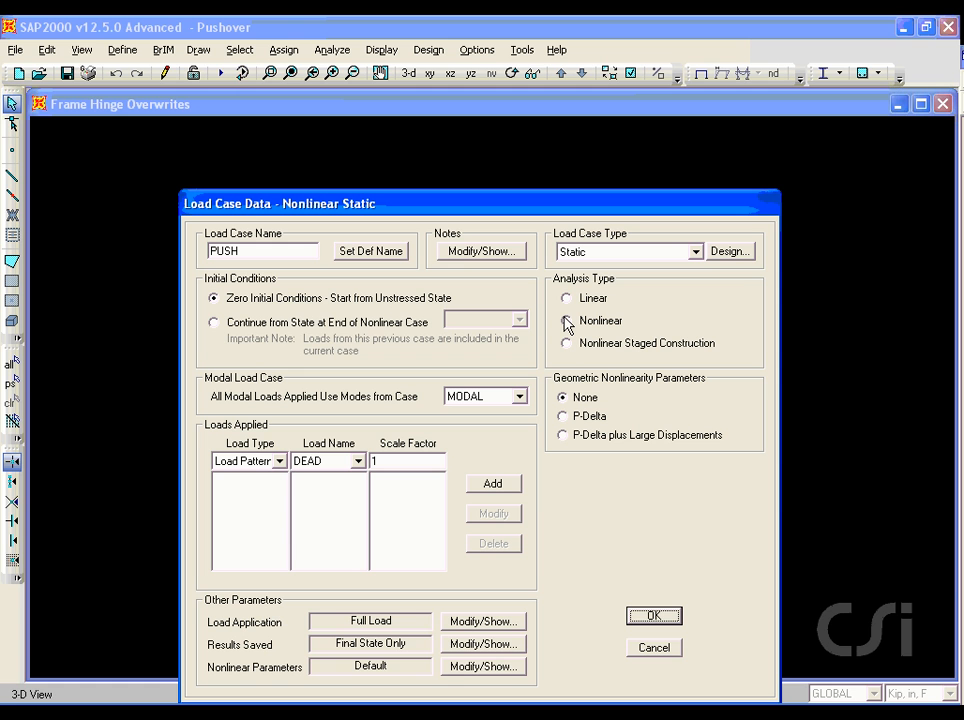
pyautogui.click(213, 323)
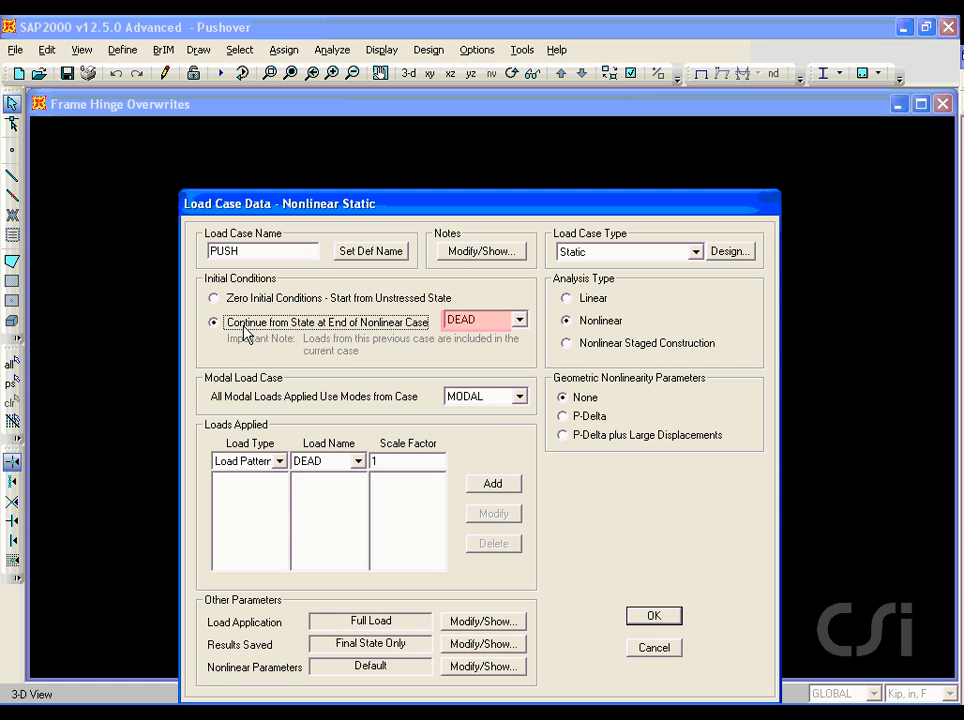
# Apply an Accel load in the UX direction with a scale factor of -1 to the PUSH case.
pyautogui.click(279, 462)
pyautogui.click(262, 491)
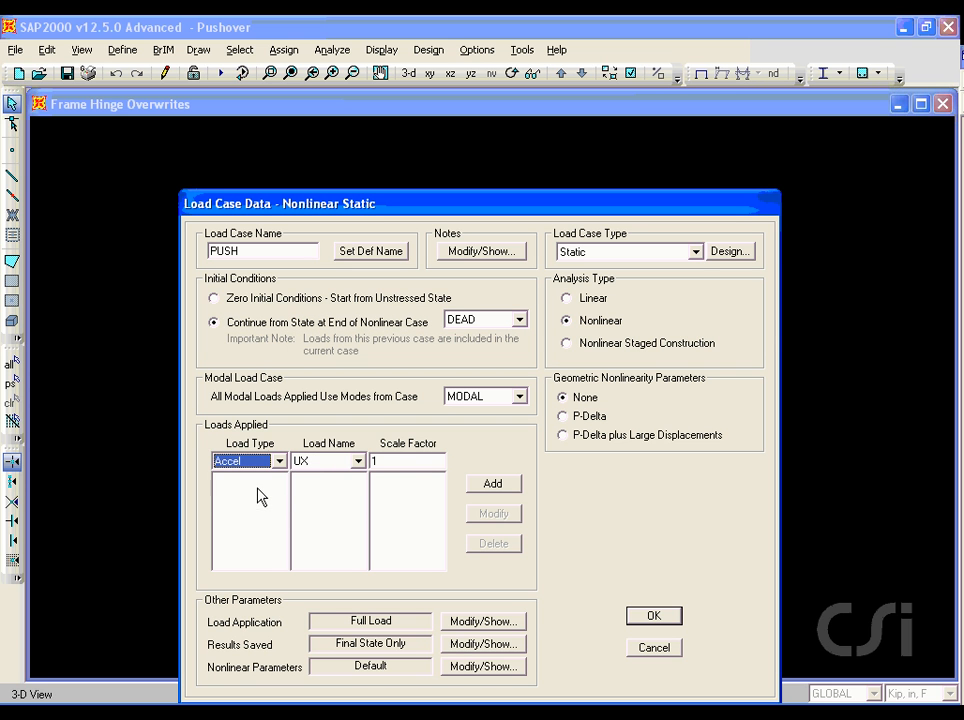
pyautogui.click(377, 460)
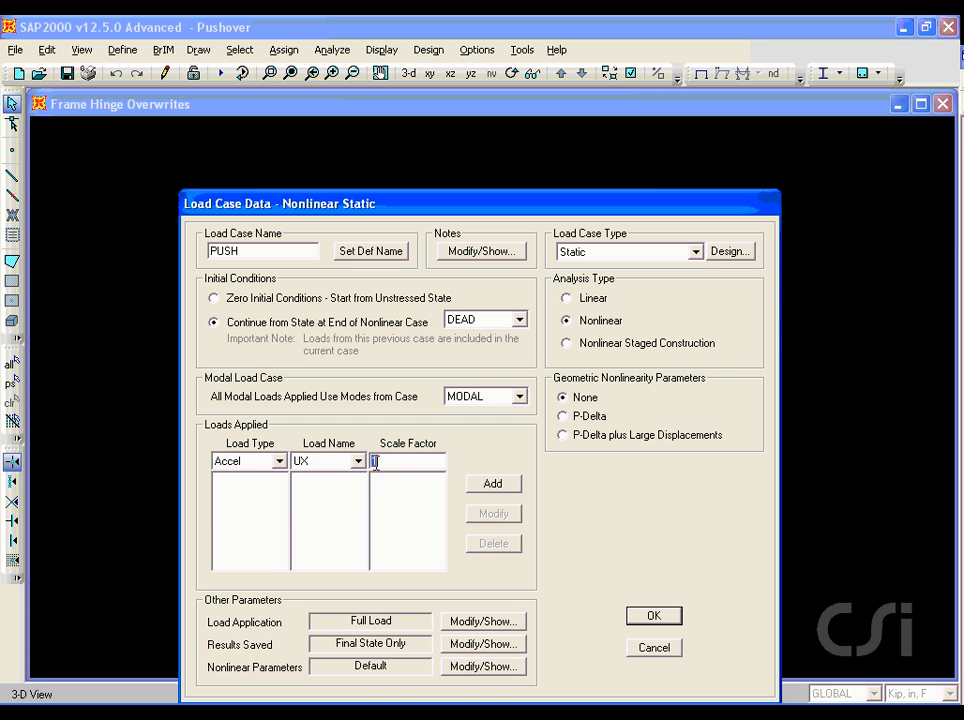
pyautogui.write('-')
pyautogui.click(493, 486)
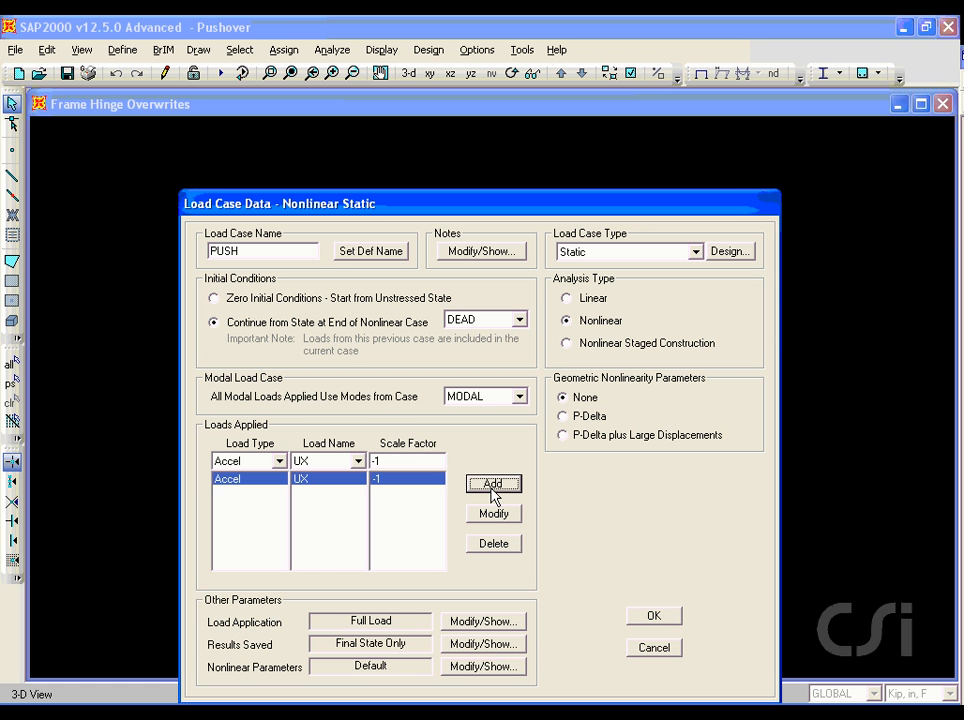
# Set the PUSH load application to displacement control, using a monitored displacement magnitude of 12 in.
pyautogui.click(482, 622)
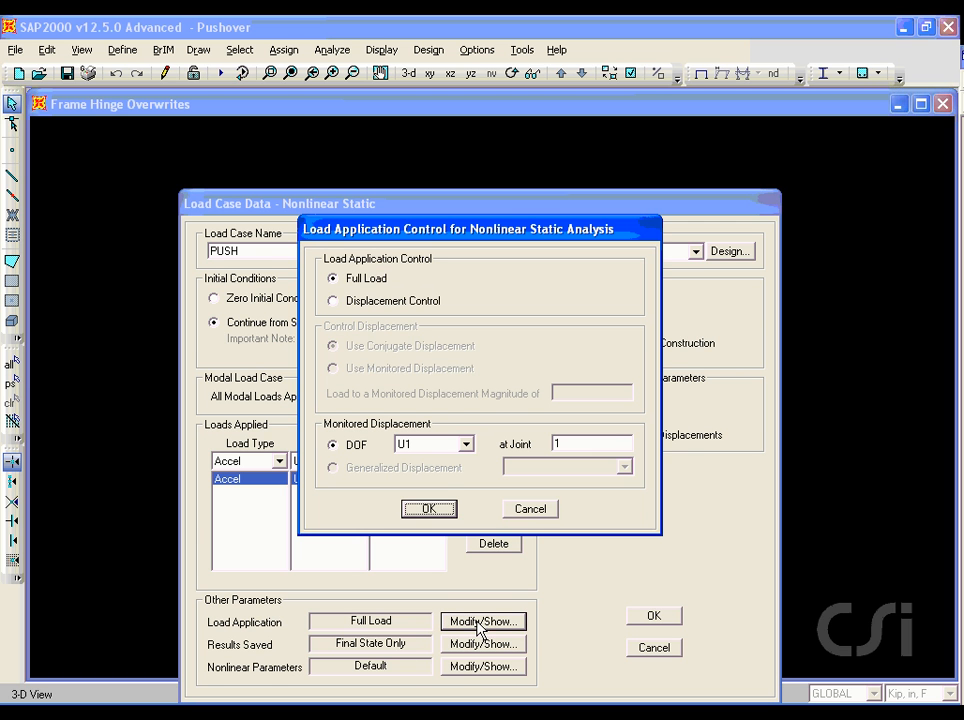
pyautogui.click(349, 301)
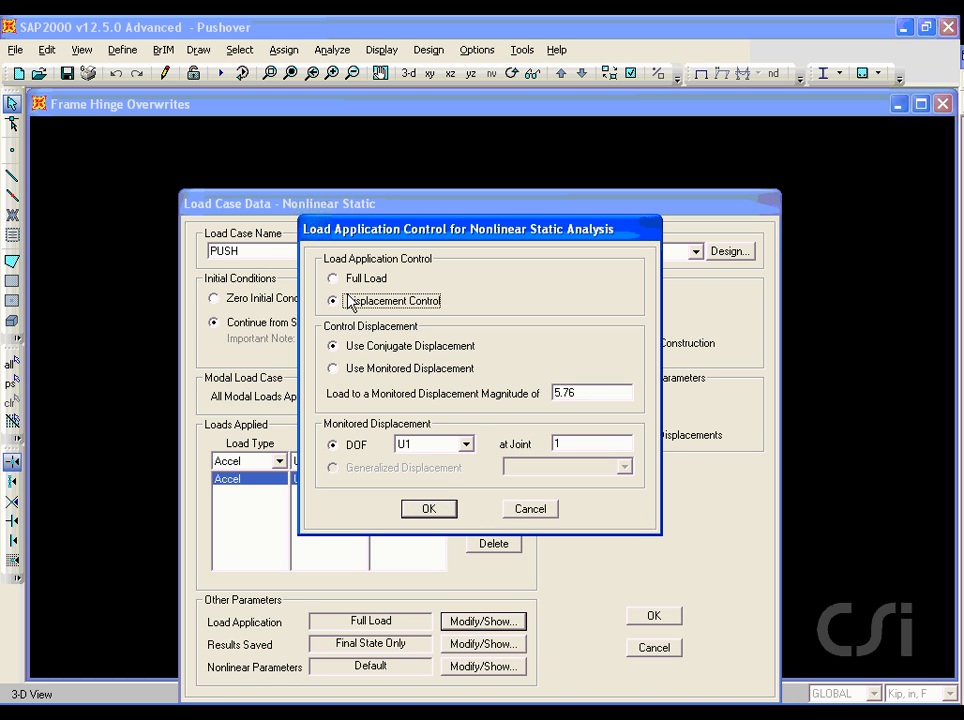
pyautogui.click(334, 370)
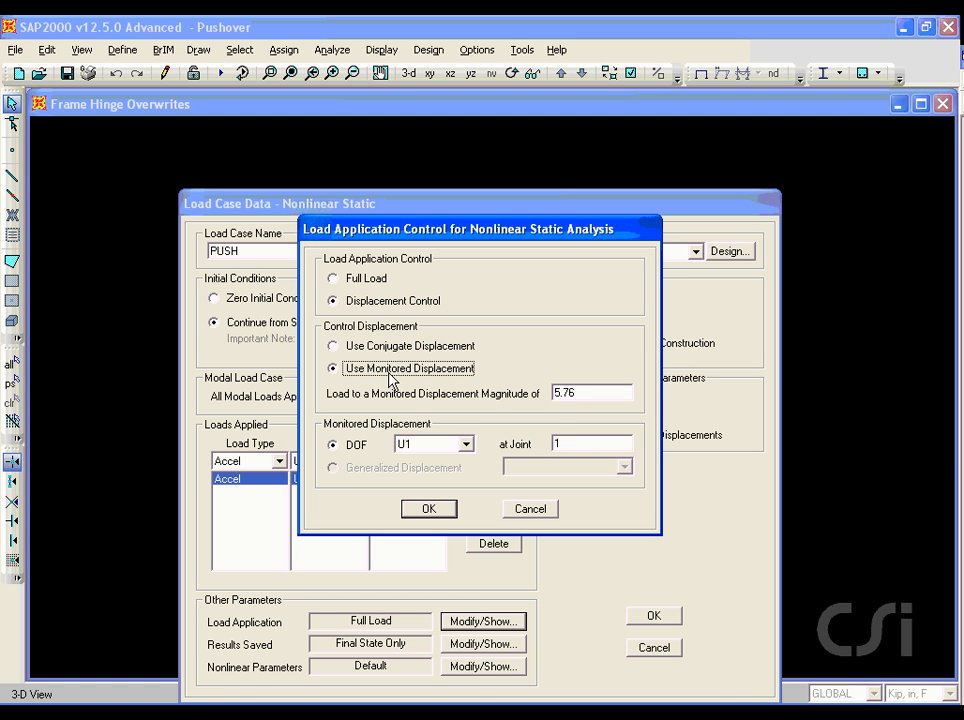
pyautogui.doubleClick(575, 394)
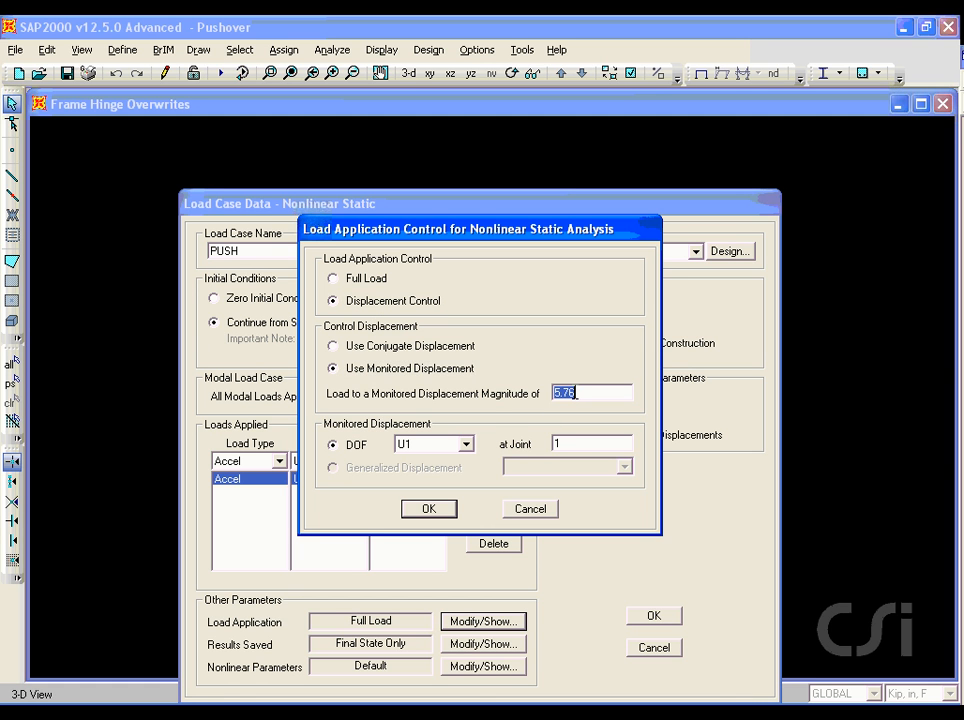
pyautogui.write('12')
pyautogui.click(428, 509)
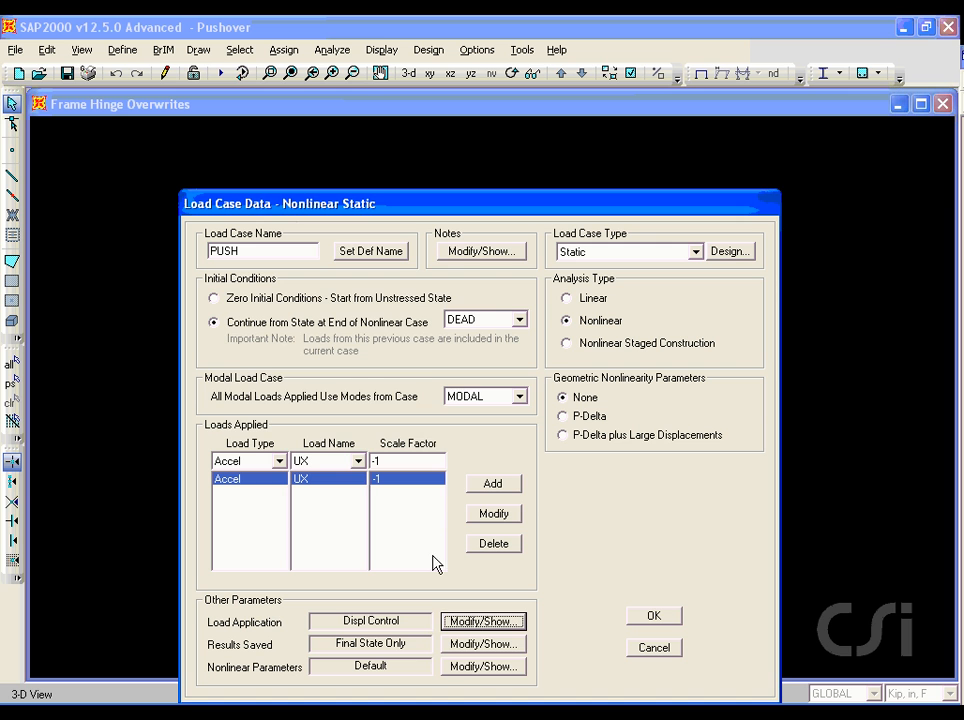
# Save PUSH results at multiple states, with 10 minimum and 100 maximum saved states, and accept the load case.
pyautogui.click(450, 645)
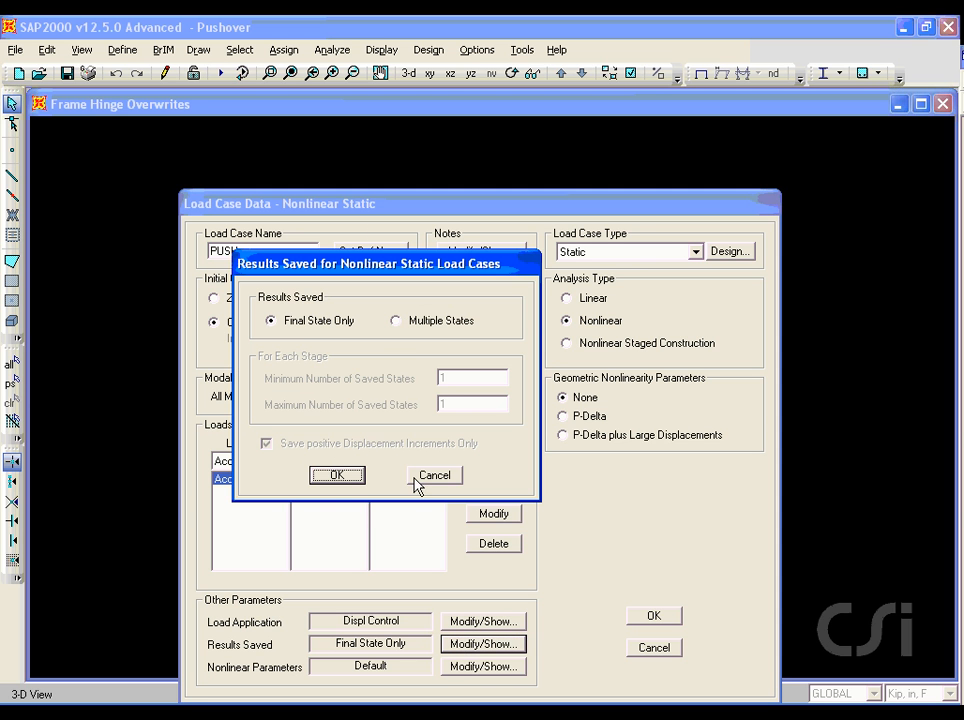
pyautogui.click(415, 324)
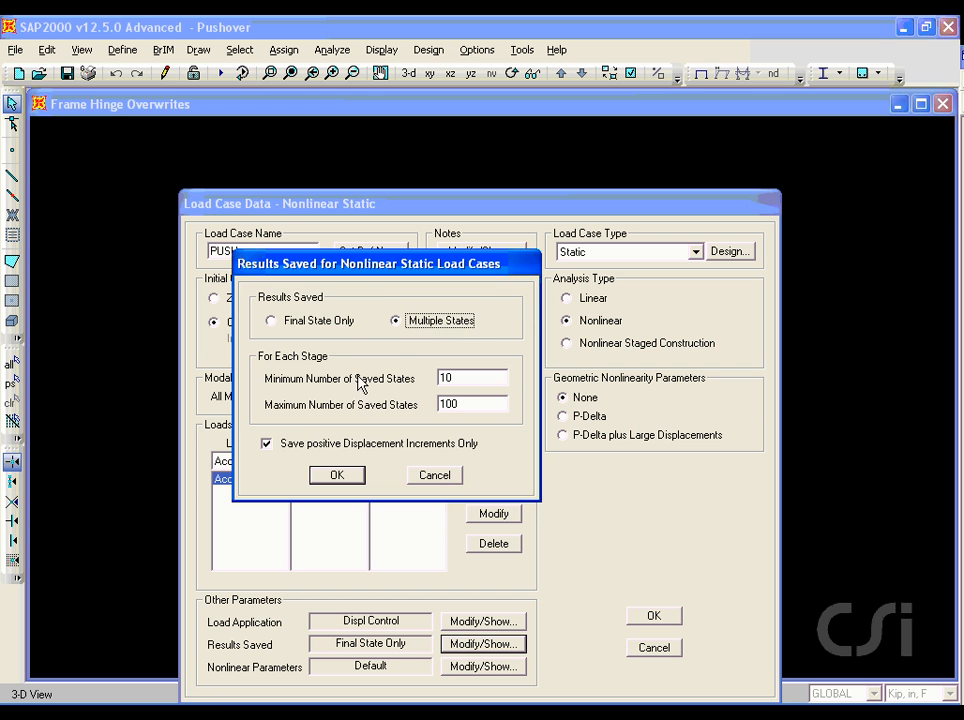
pyautogui.click(348, 476)
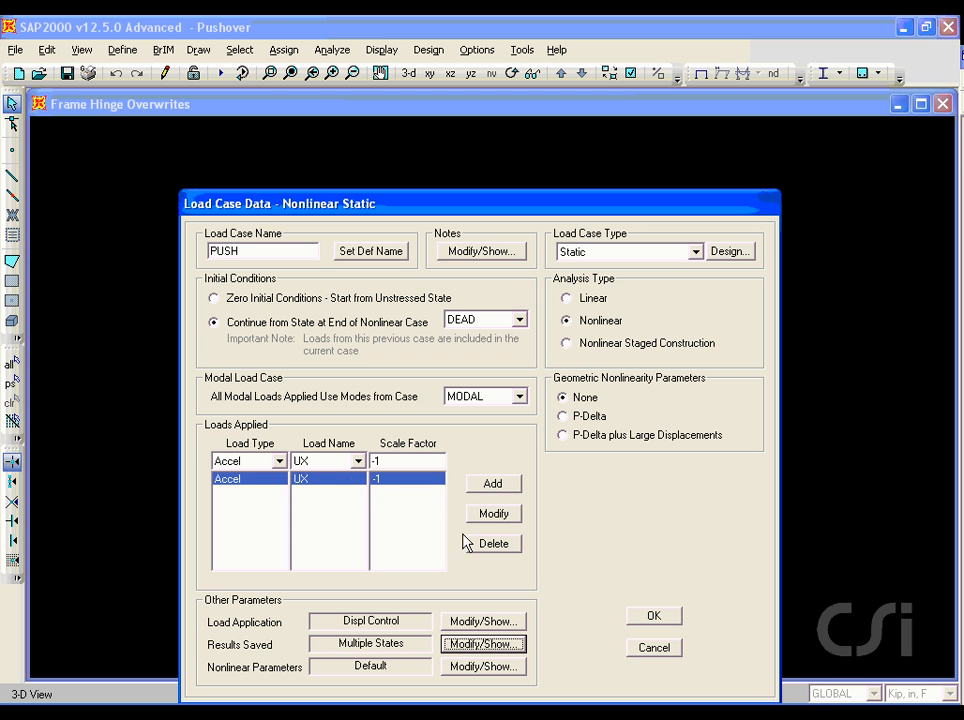
pyautogui.click(653, 617)
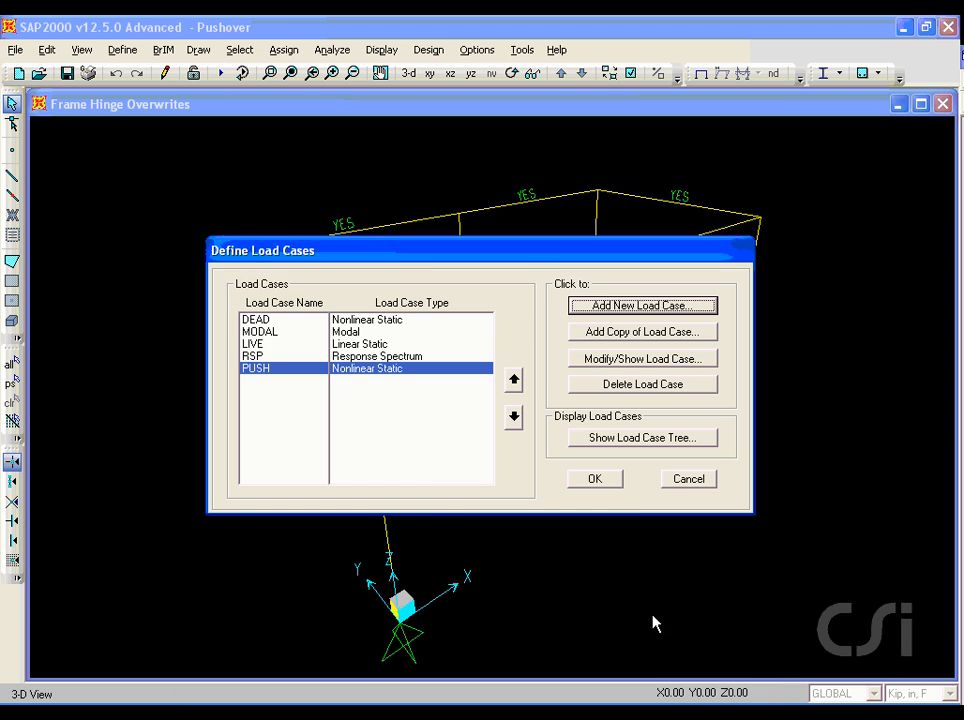
# Accept the load case definitions and run the analysis for all cases except the RSP response spectrum case.
pyautogui.click(595, 480)
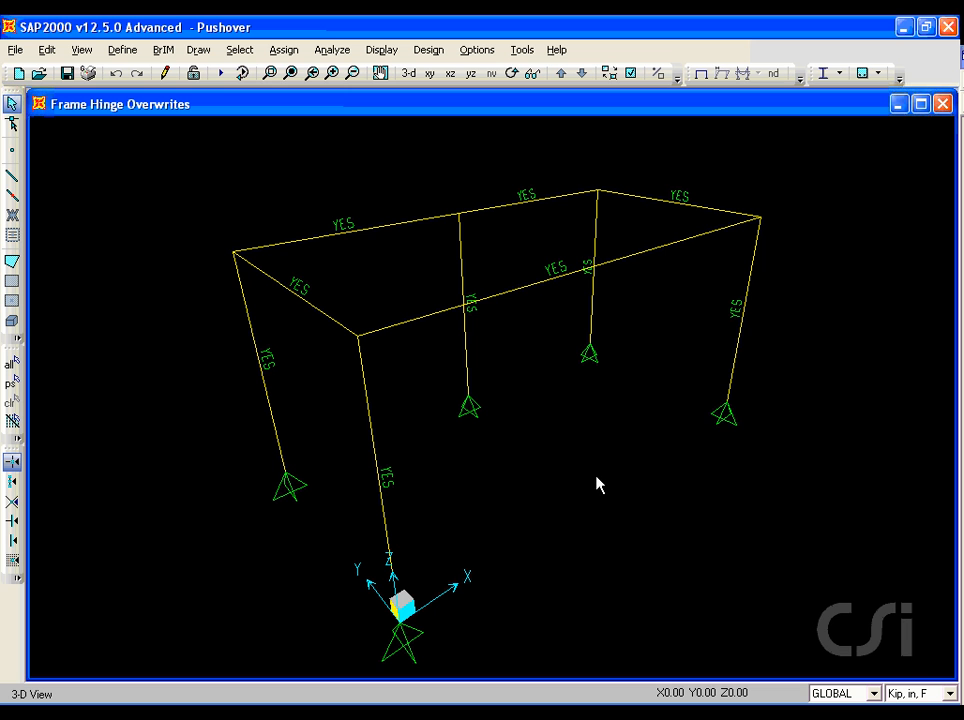
pyautogui.click(222, 73)
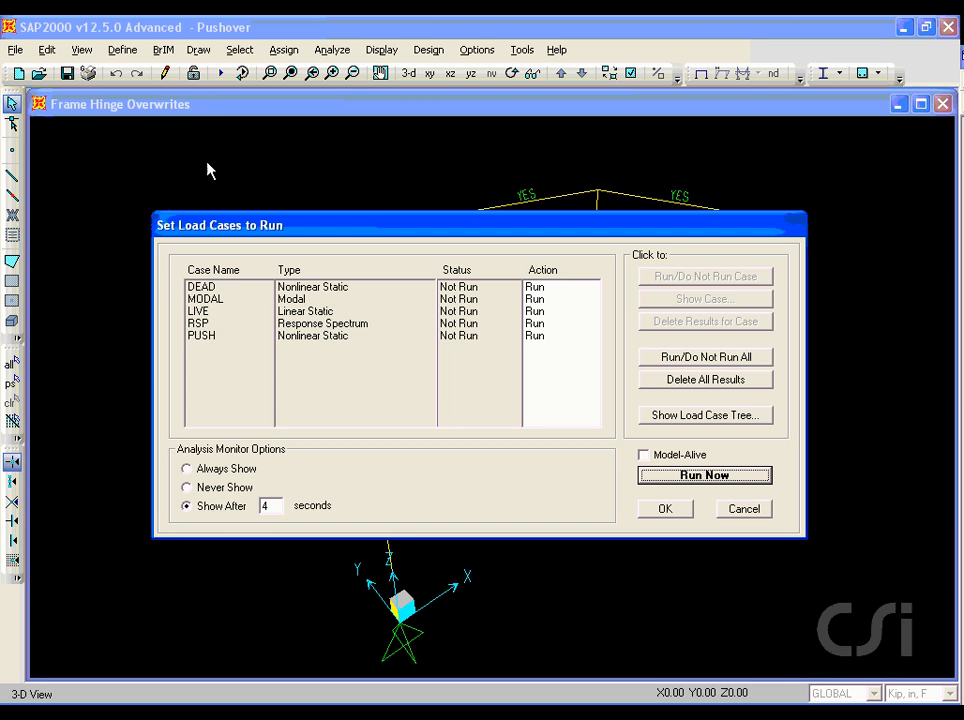
pyautogui.click(197, 325)
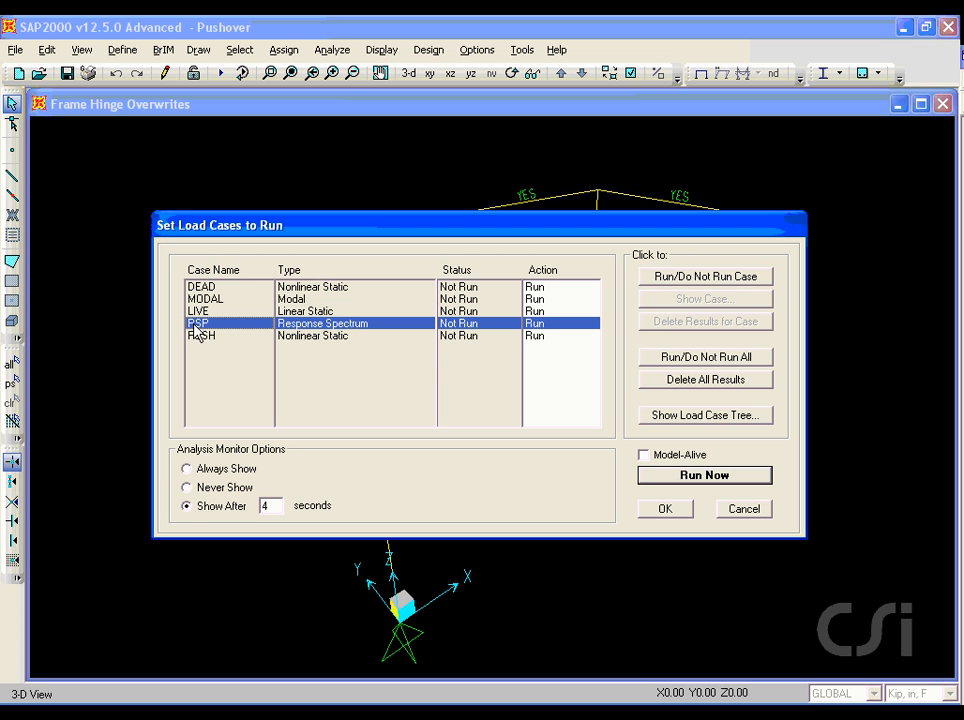
pyautogui.click(696, 278)
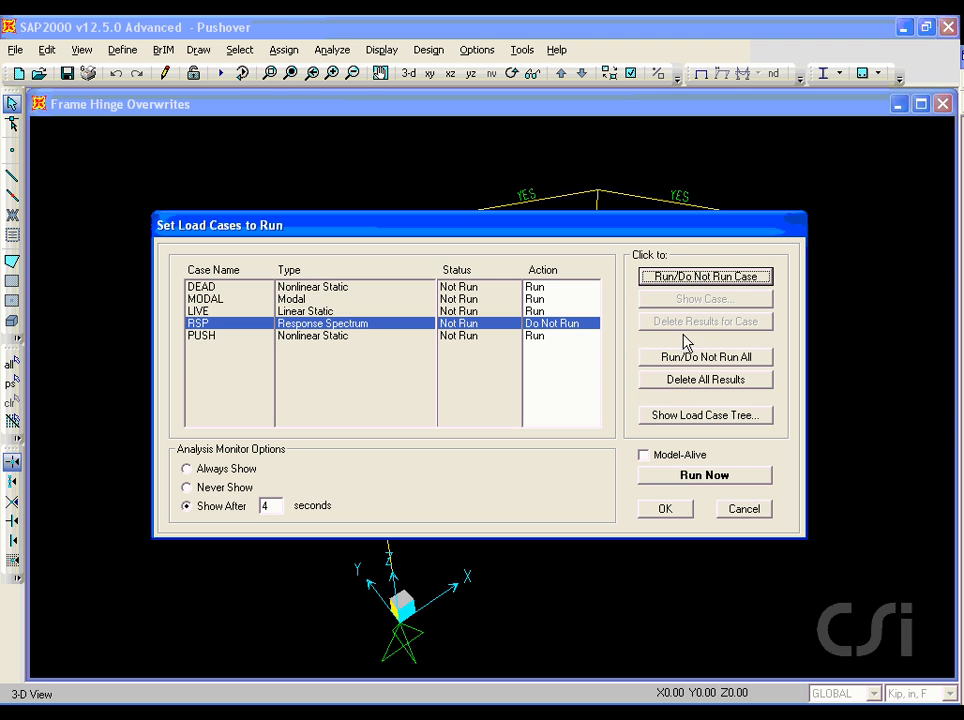
pyautogui.click(697, 478)
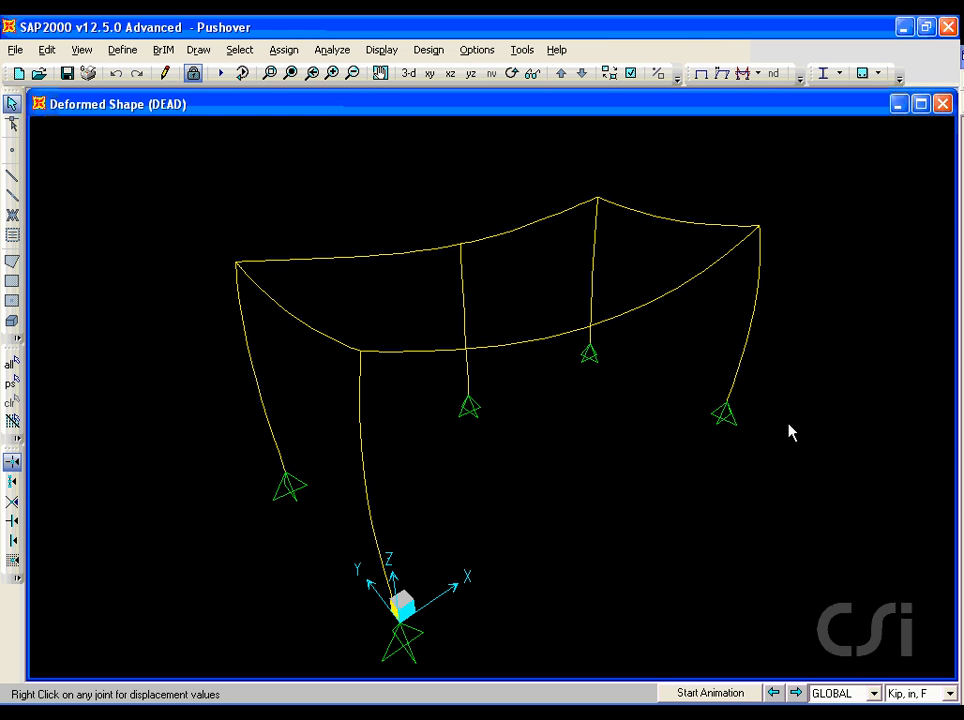
# Display the deformed shape for the PUSH case at step 1 with automatic scaling.
pyautogui.click(390, 50)
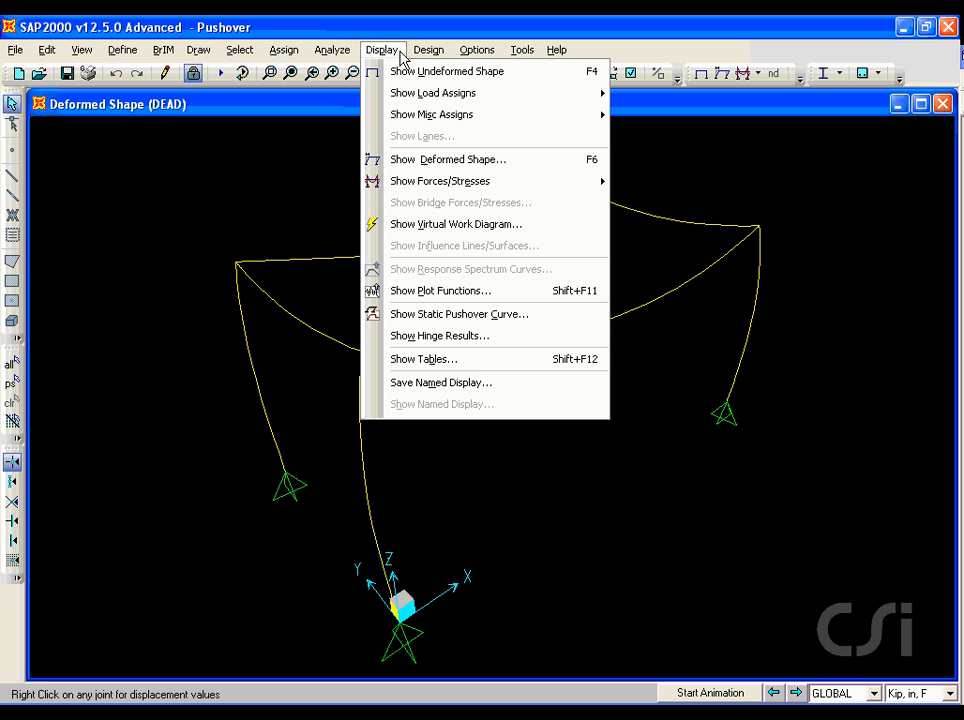
pyautogui.click(470, 160)
pyautogui.click(508, 164)
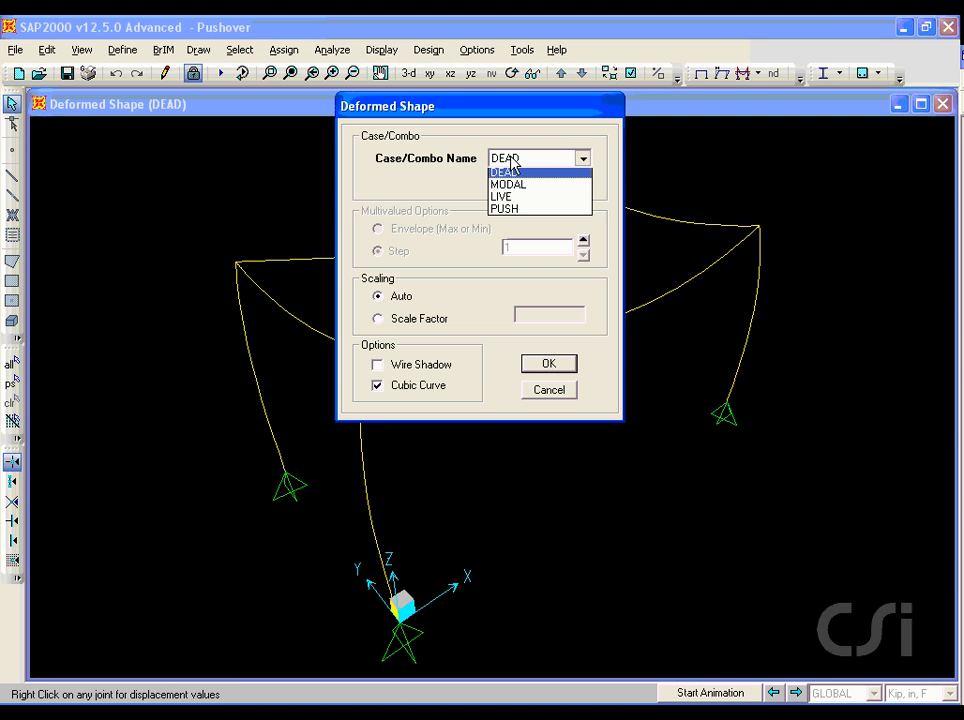
pyautogui.click(513, 212)
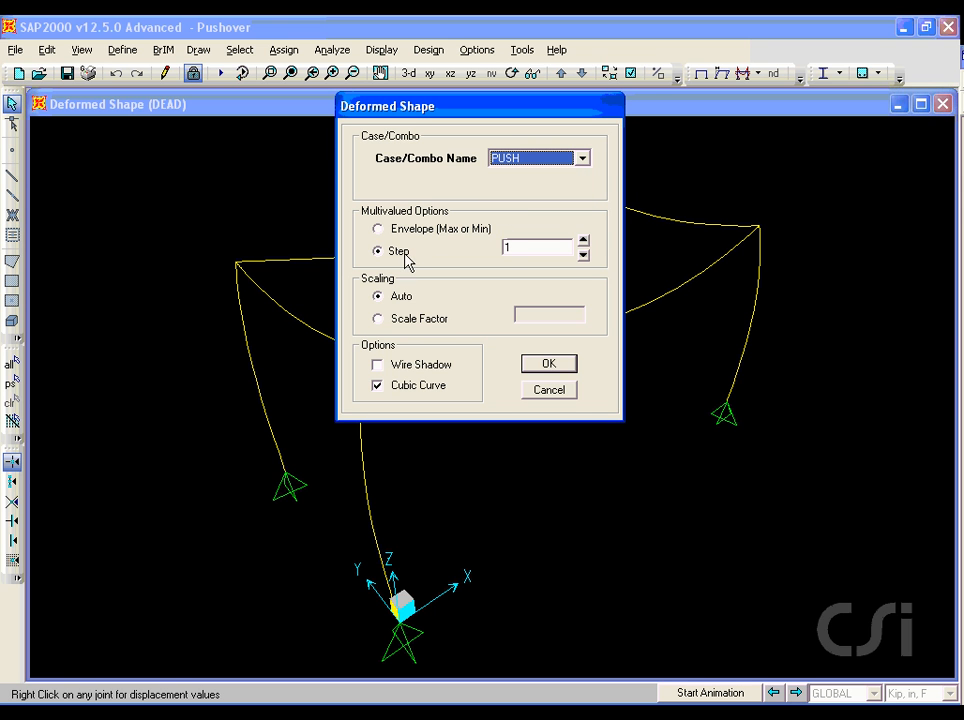
pyautogui.click(545, 368)
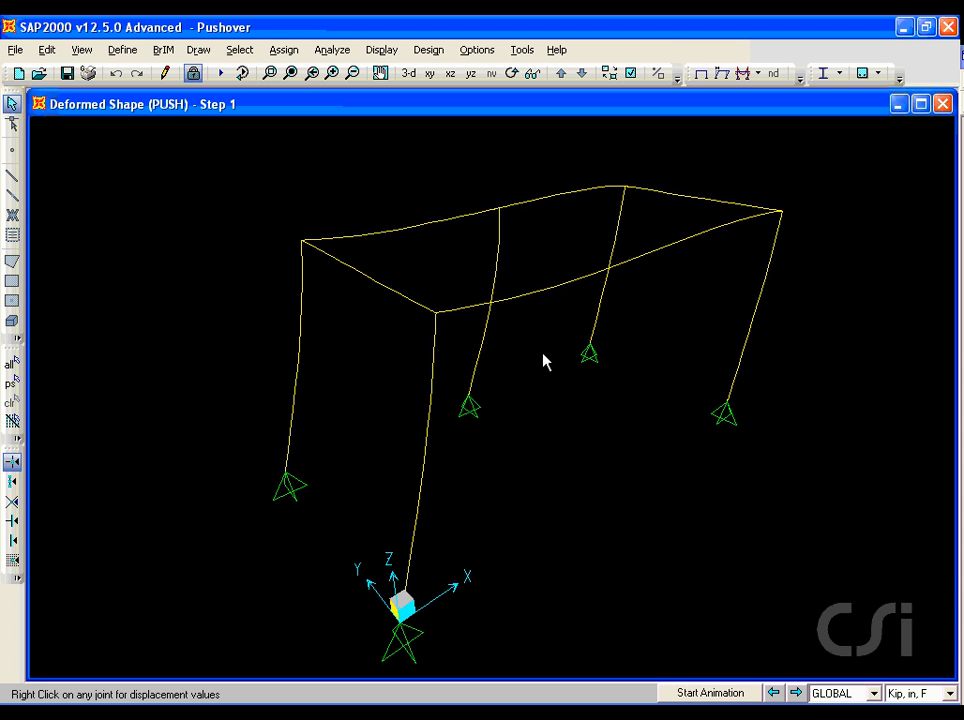
# Advance the PUSH deformed shape one step at a time through step 9 to examine how the hinges develop.
pyautogui.click(796, 693)
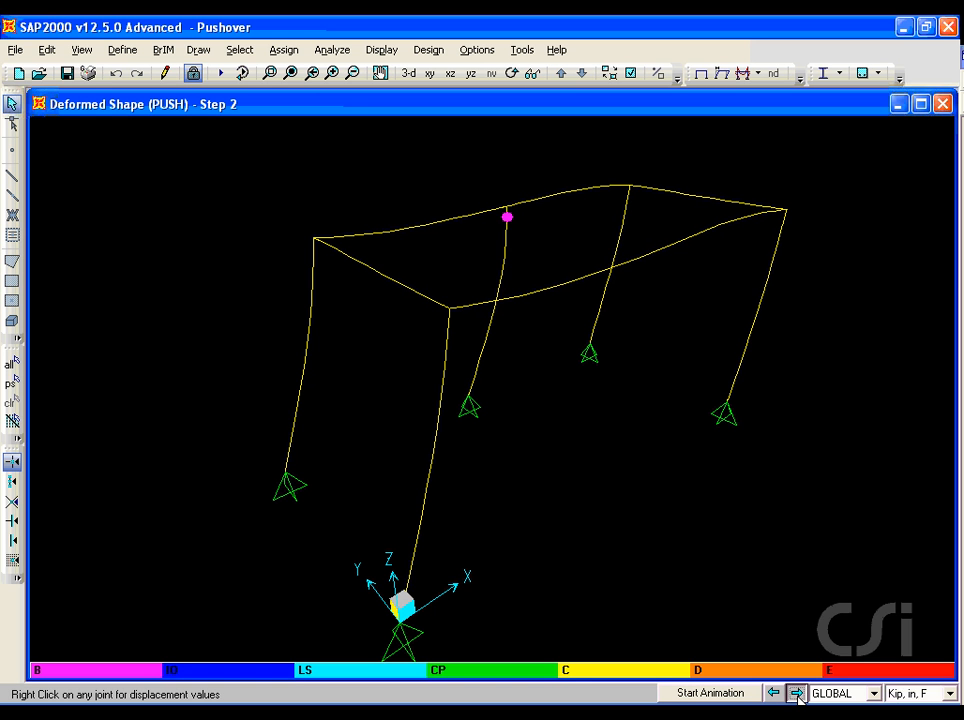
pyautogui.click(796, 693)
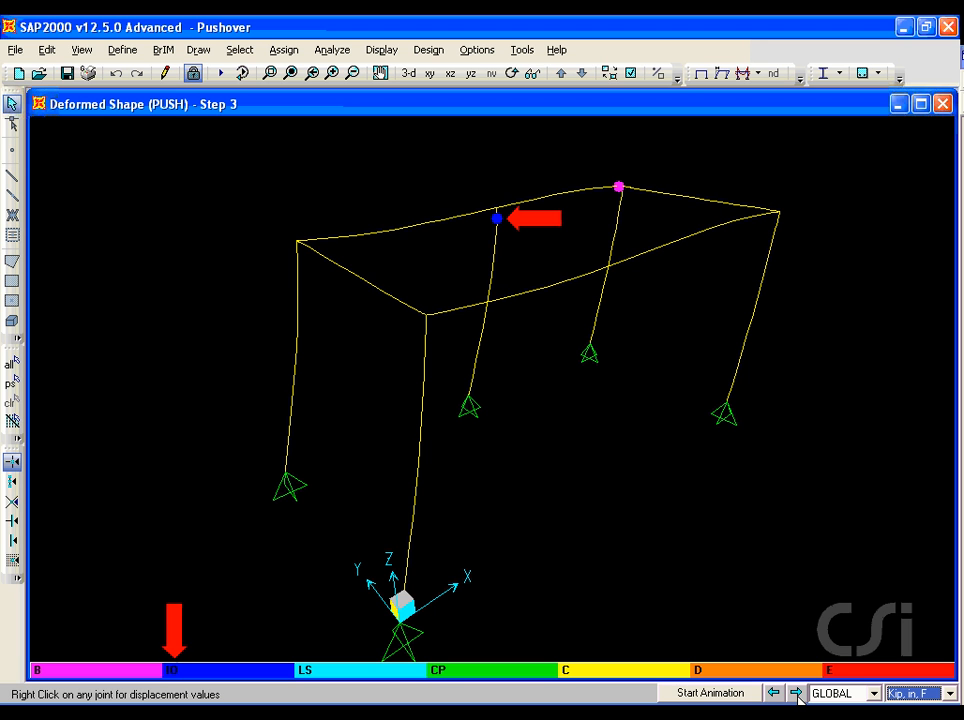
pyautogui.click(797, 693)
pyautogui.click(797, 693)
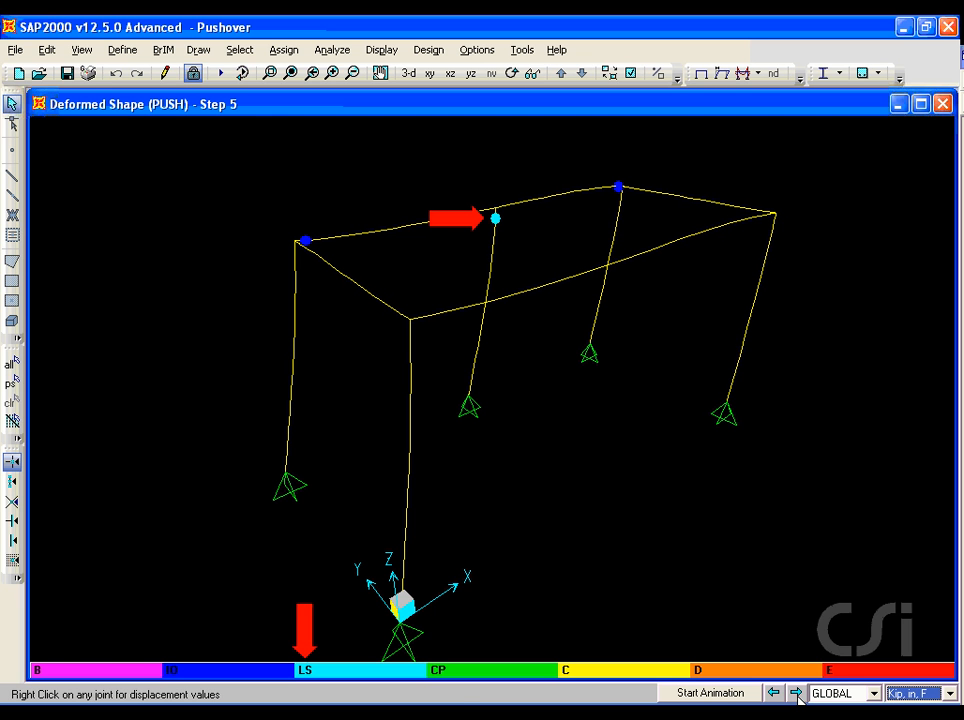
pyautogui.click(797, 693)
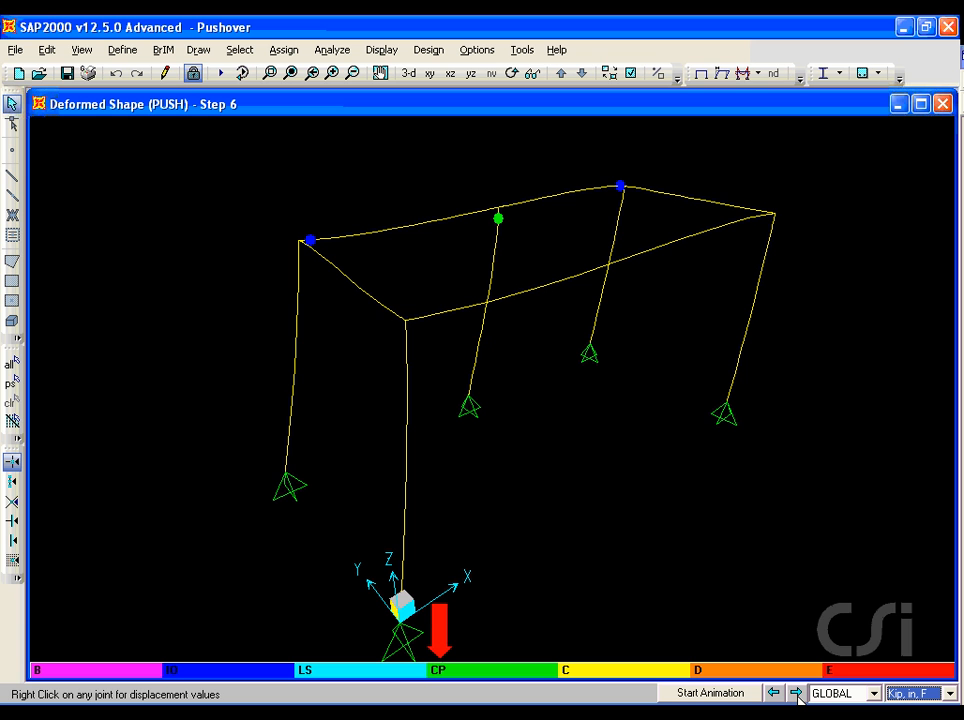
pyautogui.click(797, 693)
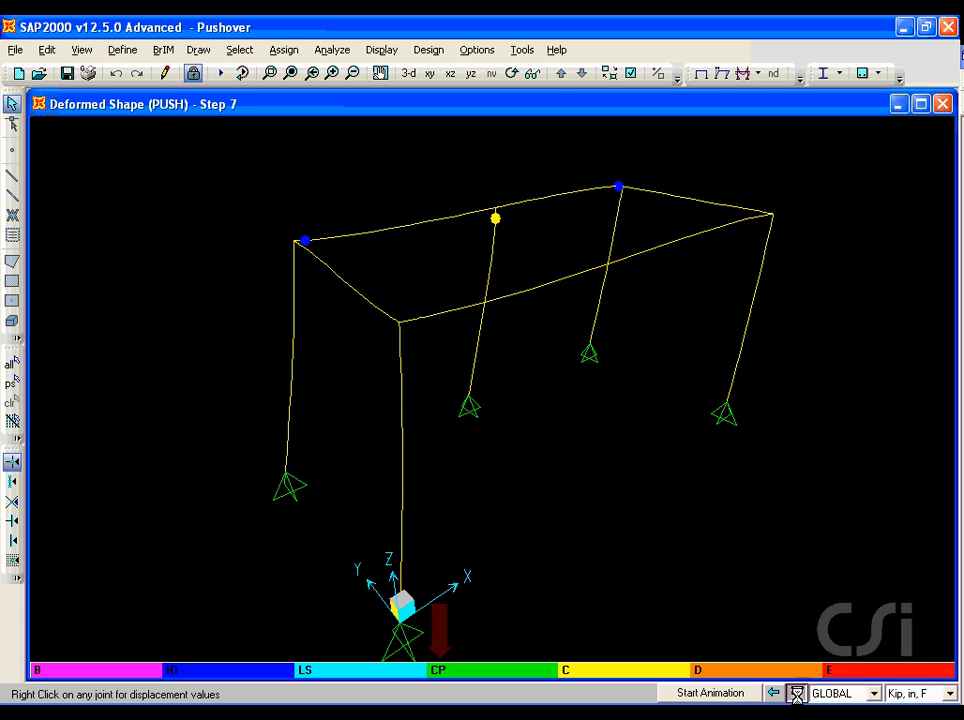
pyautogui.click(797, 693)
pyautogui.click(797, 693)
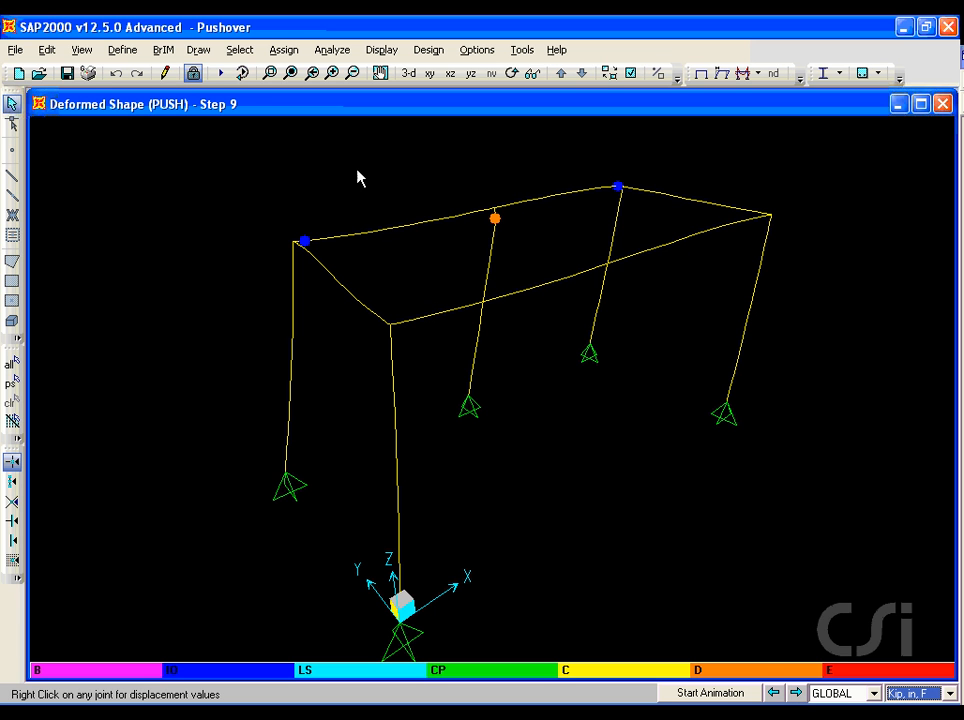
# Show the static pushover curve for the PUSH case and change its plot type to ATC-40 Capacity Spectrum.
pyautogui.click(381, 49)
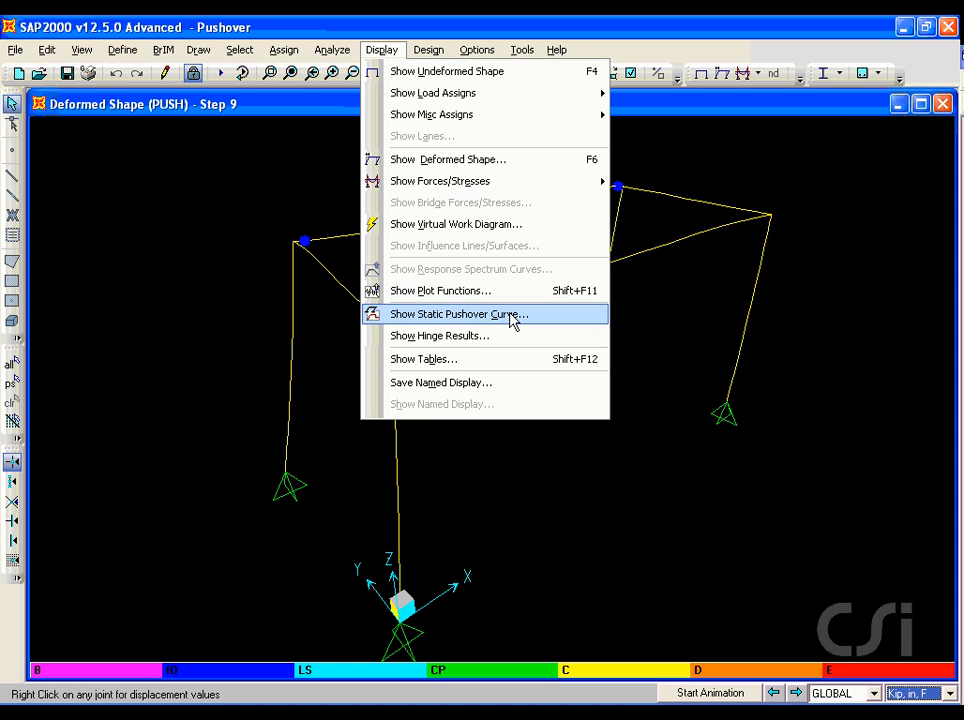
pyautogui.click(416, 315)
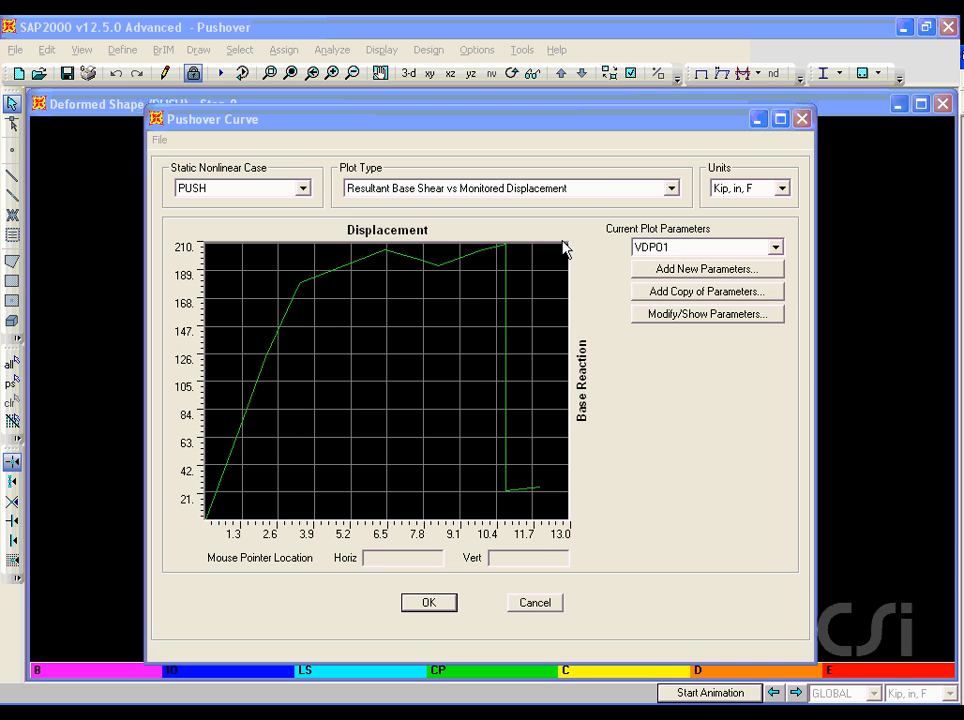
pyautogui.click(596, 191)
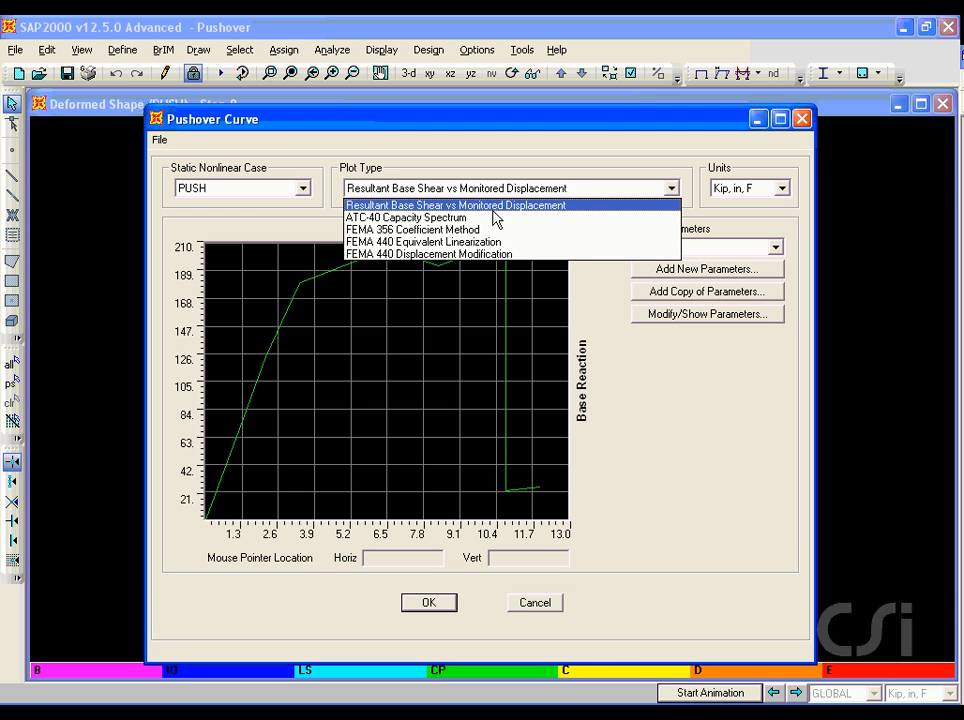
pyautogui.click(457, 219)
pyautogui.click(457, 219)
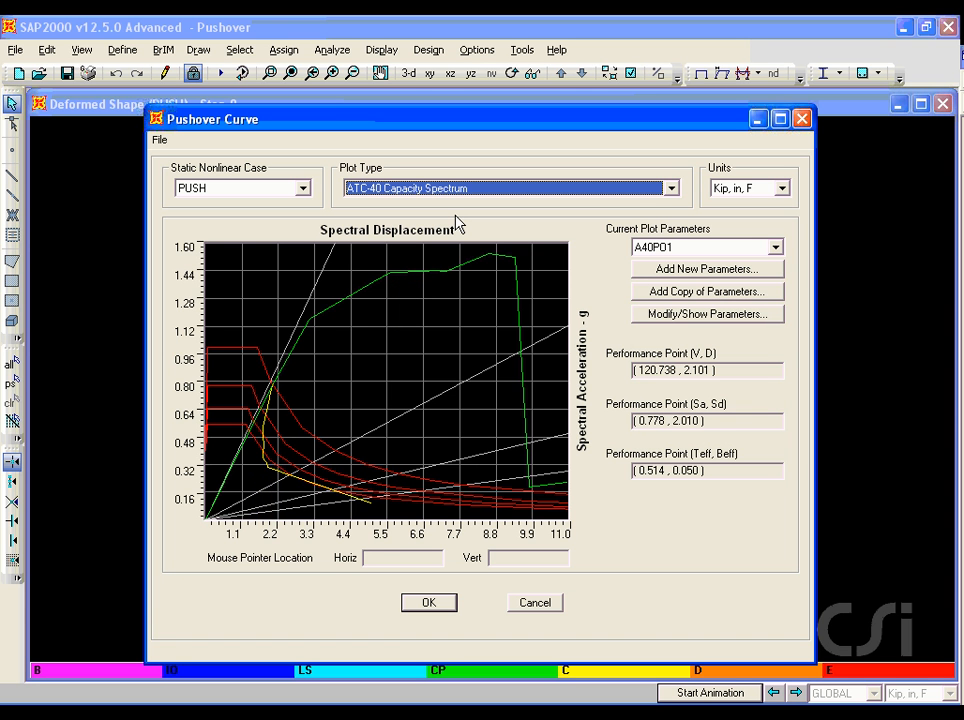
# Set the ATC-40 demand spectrum coefficients Ca and Cv to 0.6 and update the capacity spectrum plot.
pyautogui.click(690, 316)
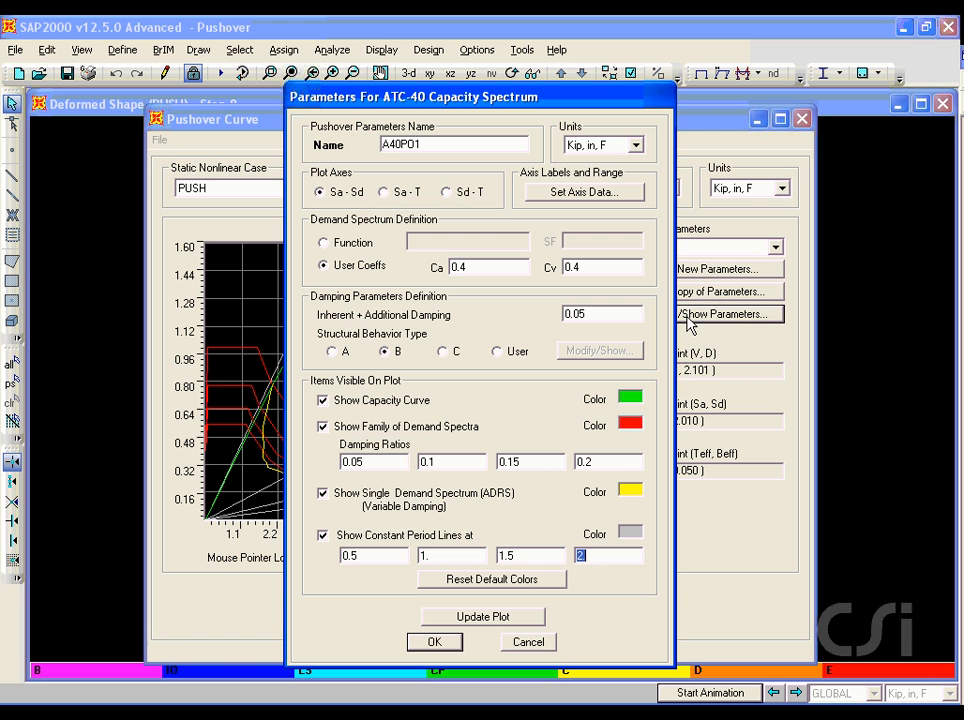
pyautogui.doubleClick(510, 268)
pyautogui.write('.6')
pyautogui.doubleClick(615, 266)
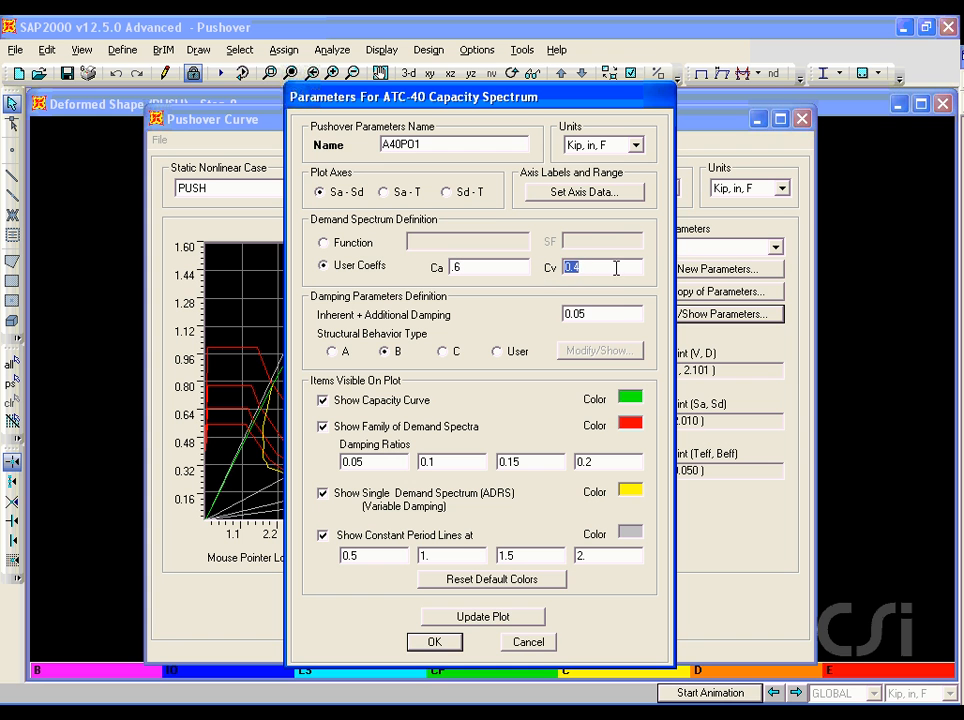
pyautogui.write('.6')
pyautogui.click(455, 616)
pyautogui.click(436, 643)
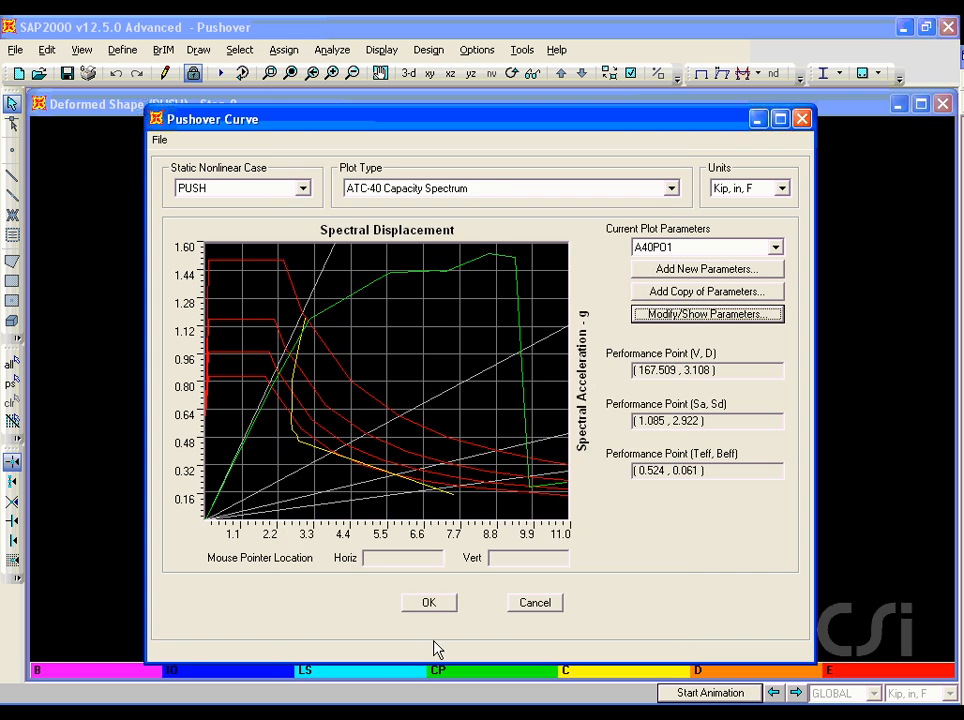
# Set the ATC-40 demand spectrum coefficients Ca and Cv to 1 and update the capacity spectrum plot.
pyautogui.click(736, 327)
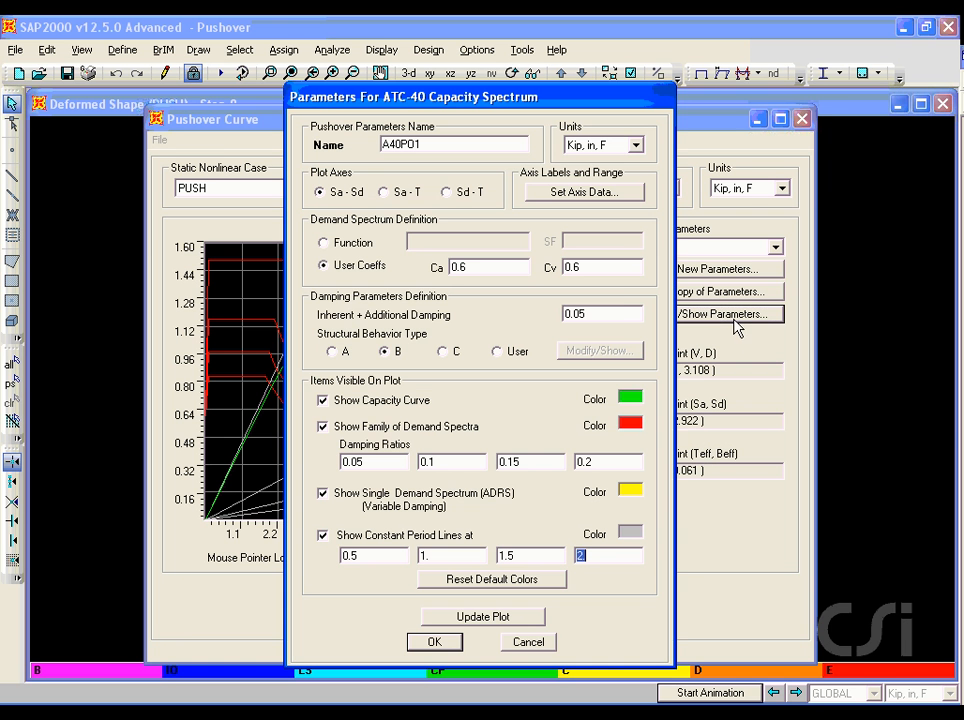
pyautogui.doubleClick(516, 271)
pyautogui.write('1')
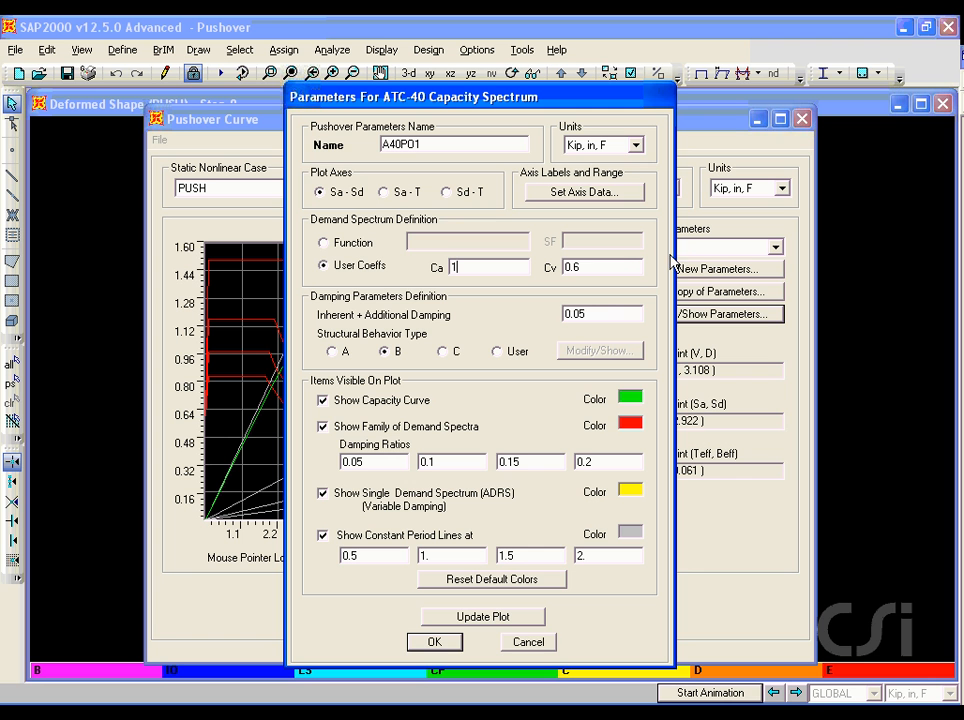
pyautogui.doubleClick(618, 265)
pyautogui.write('1')
pyautogui.click(483, 617)
pyautogui.click(437, 643)
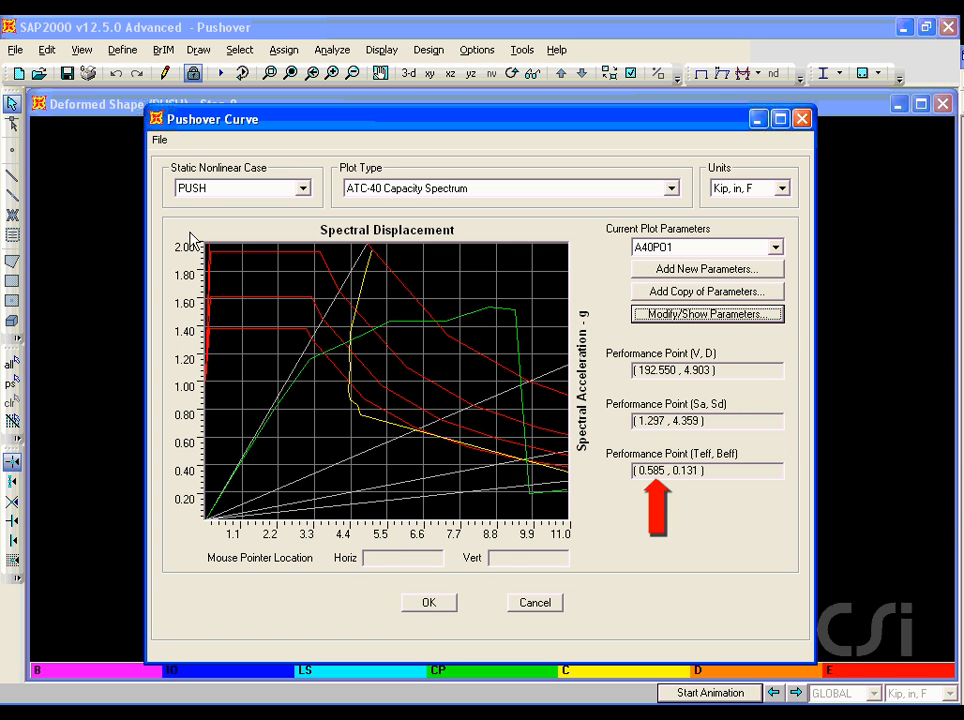
# Examine the tabulated ATC-40 demand and capacity data for the PUSH case, and close the table and pushover curve.
pyautogui.click(159, 141)
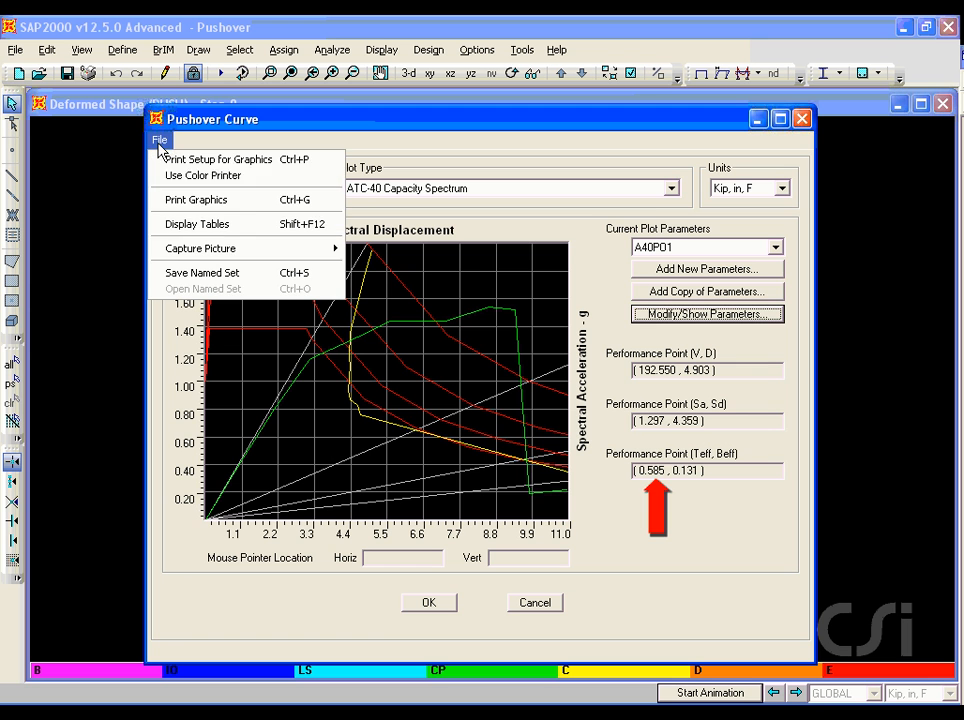
pyautogui.click(165, 223)
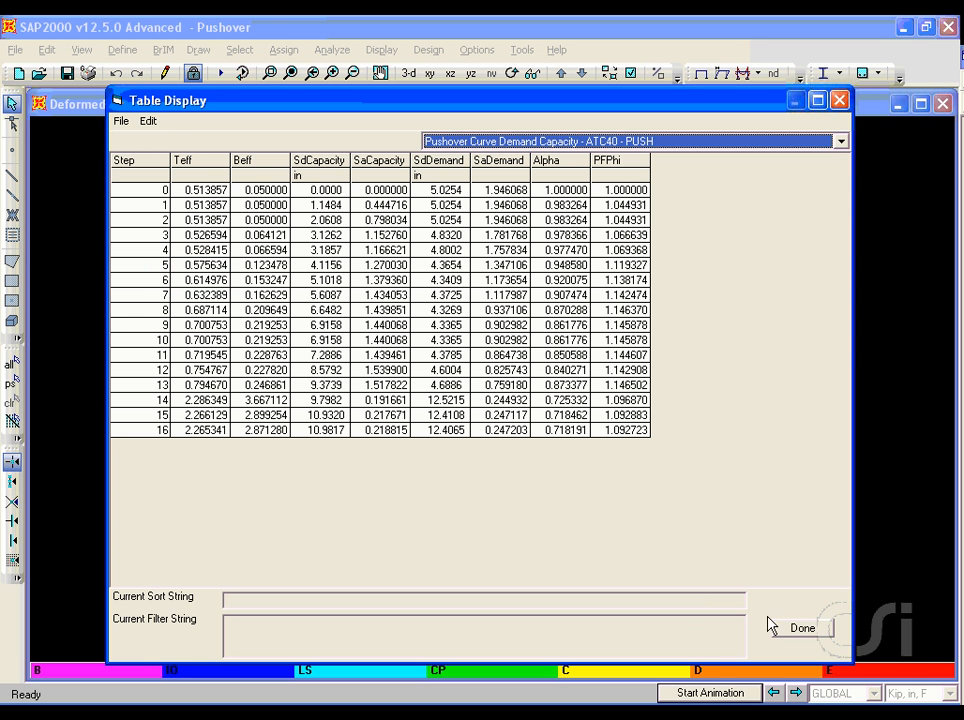
pyautogui.click(806, 633)
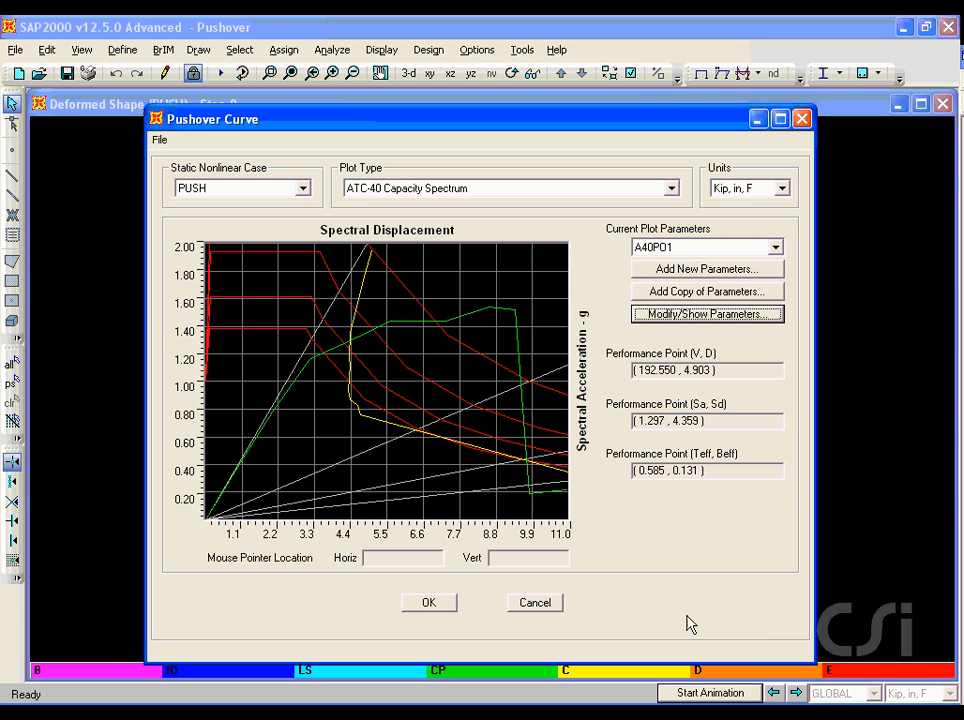
pyautogui.click(437, 609)
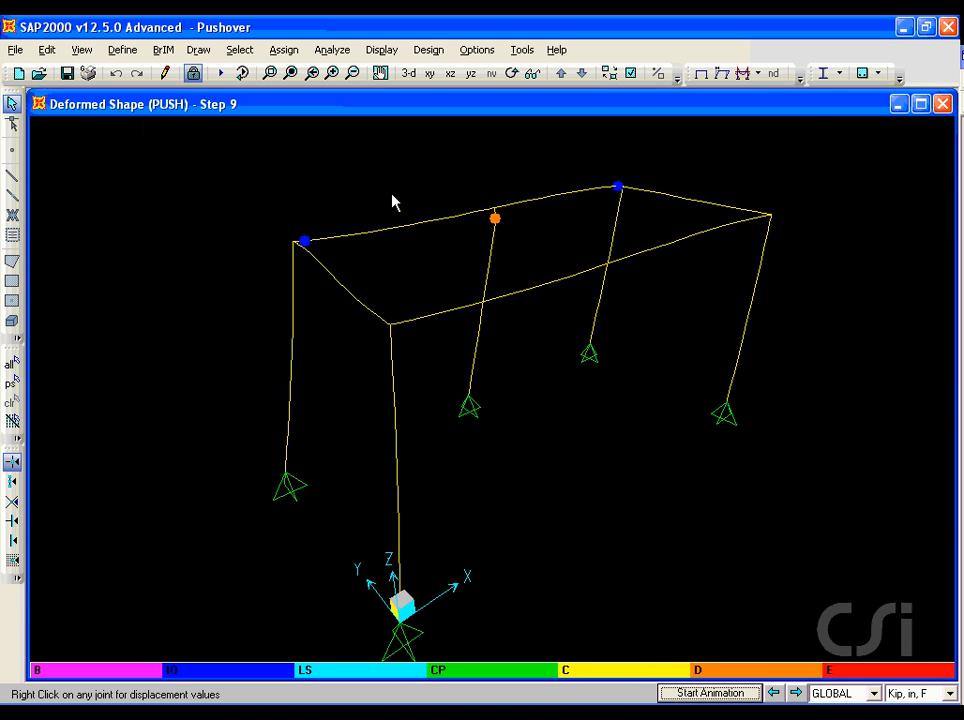
# Display the PUSH deformed shape at step 5 and advance it to step 6 to examine the hinge states.
pyautogui.click(381, 49)
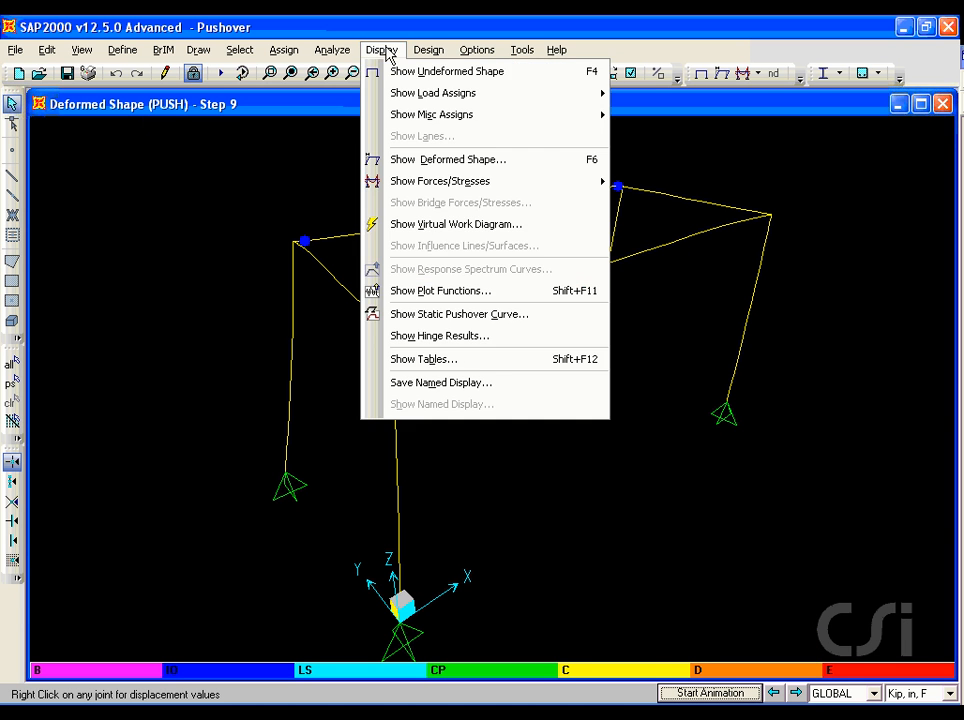
pyautogui.click(400, 159)
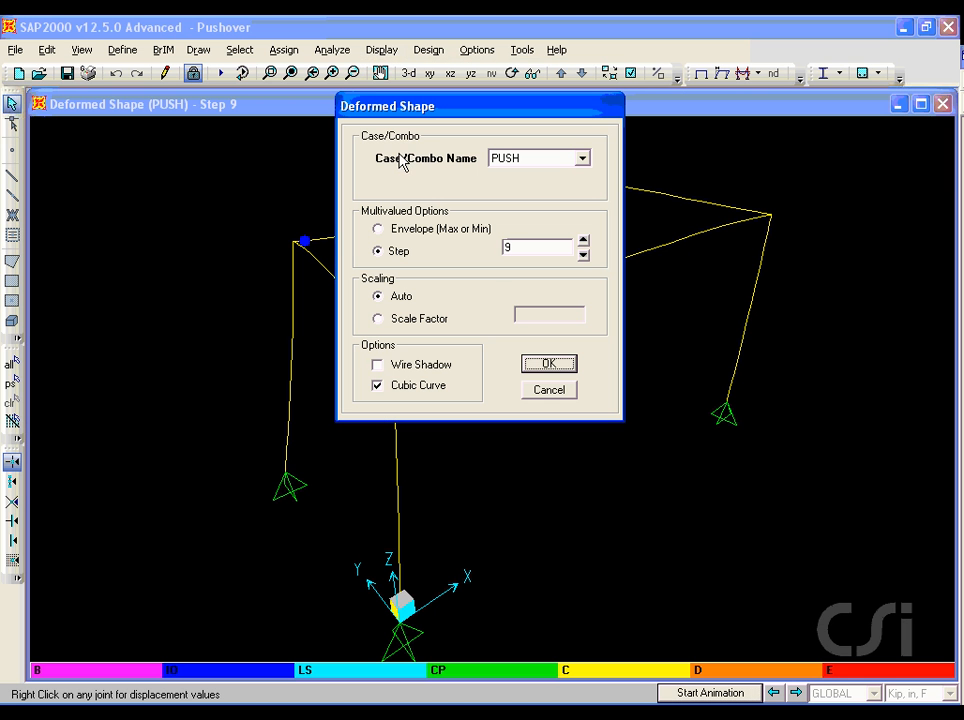
pyautogui.doubleClick(524, 246)
pyautogui.write('5')
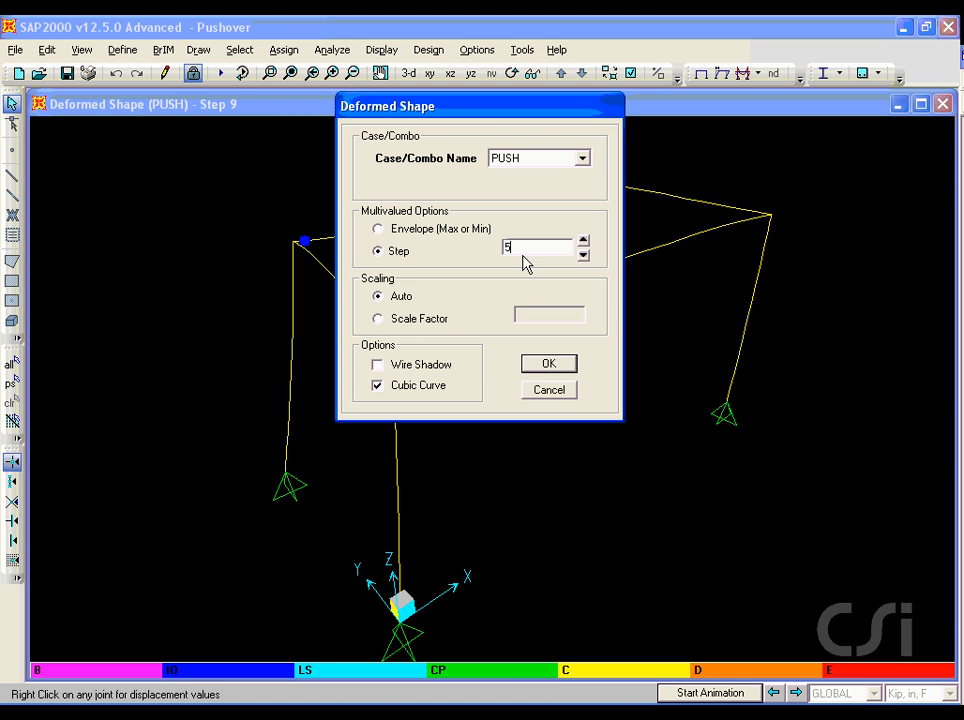
pyautogui.click(542, 366)
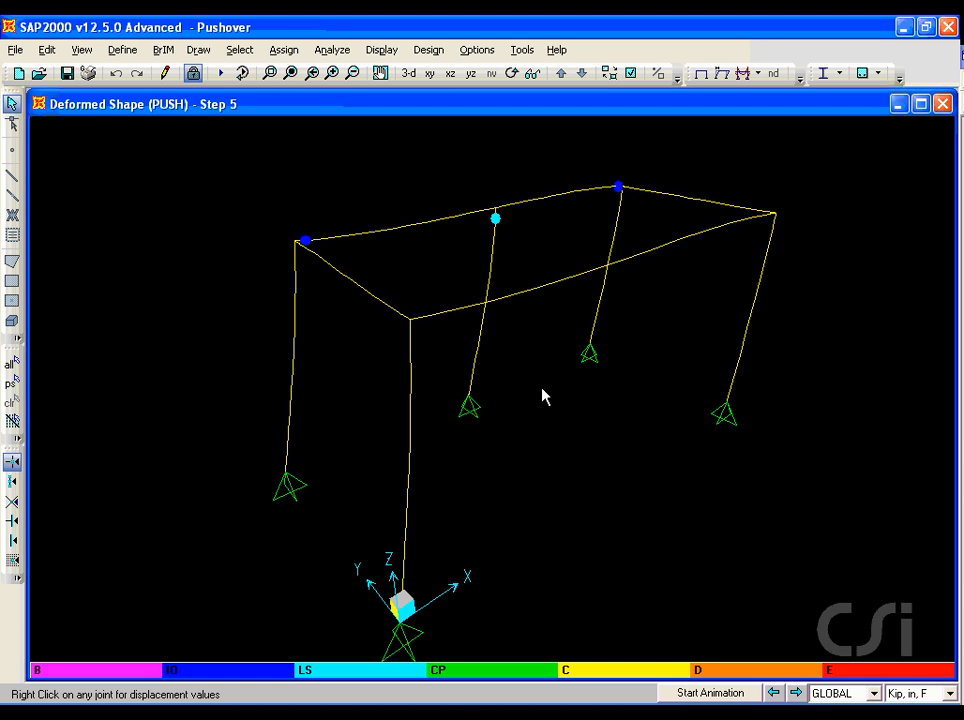
pyautogui.click(797, 693)
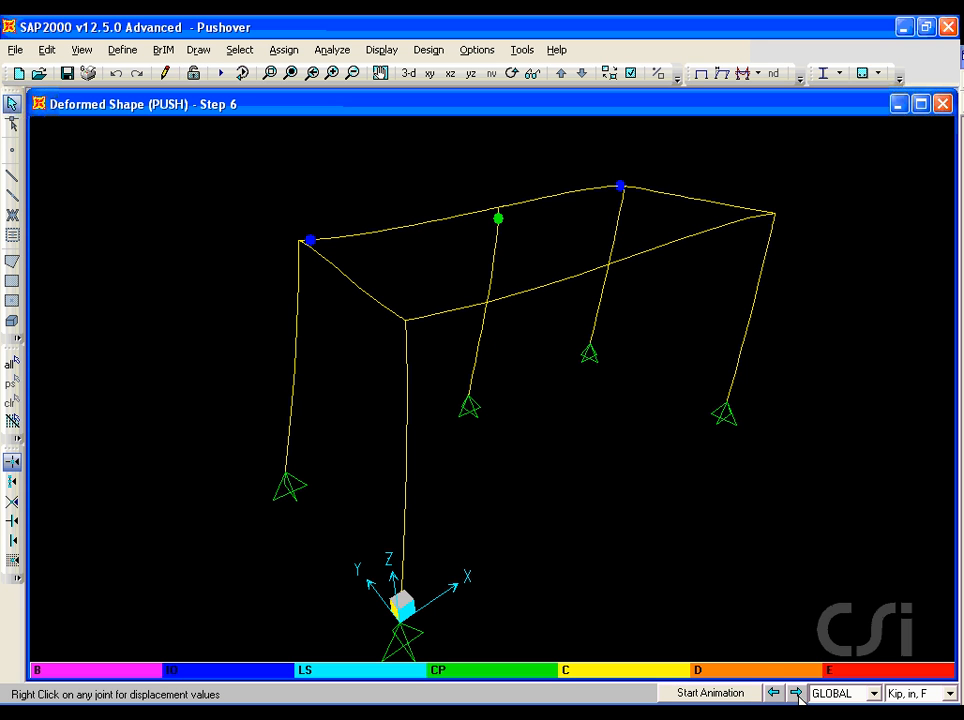
# Open the hinge results for the PUSH case and plot hinge 10H2 (Auto M3).
pyautogui.click(383, 50)
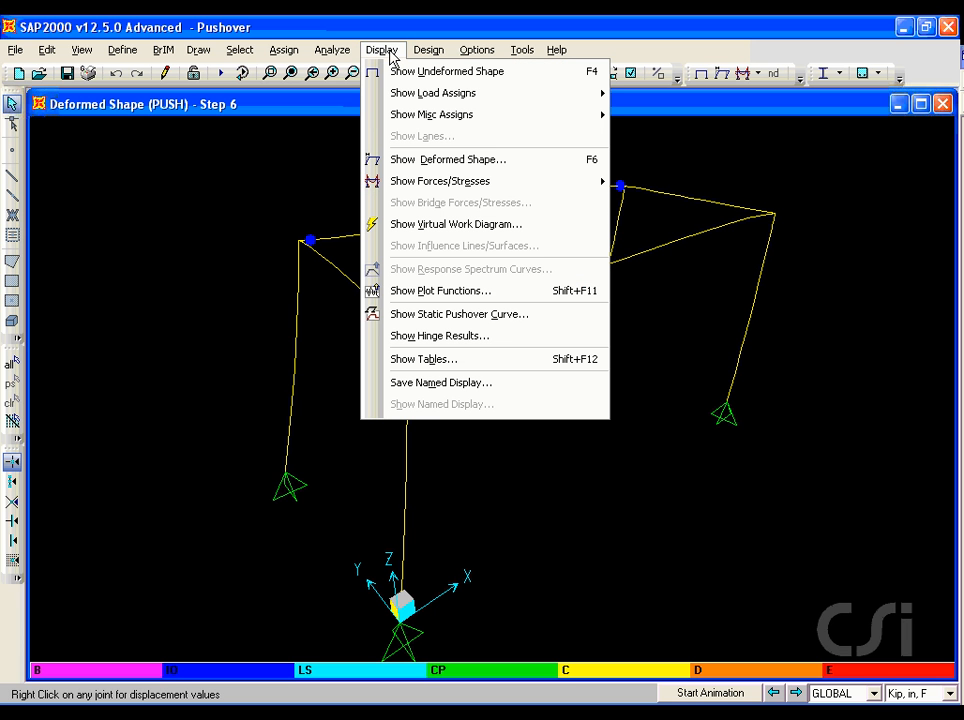
pyautogui.click(420, 342)
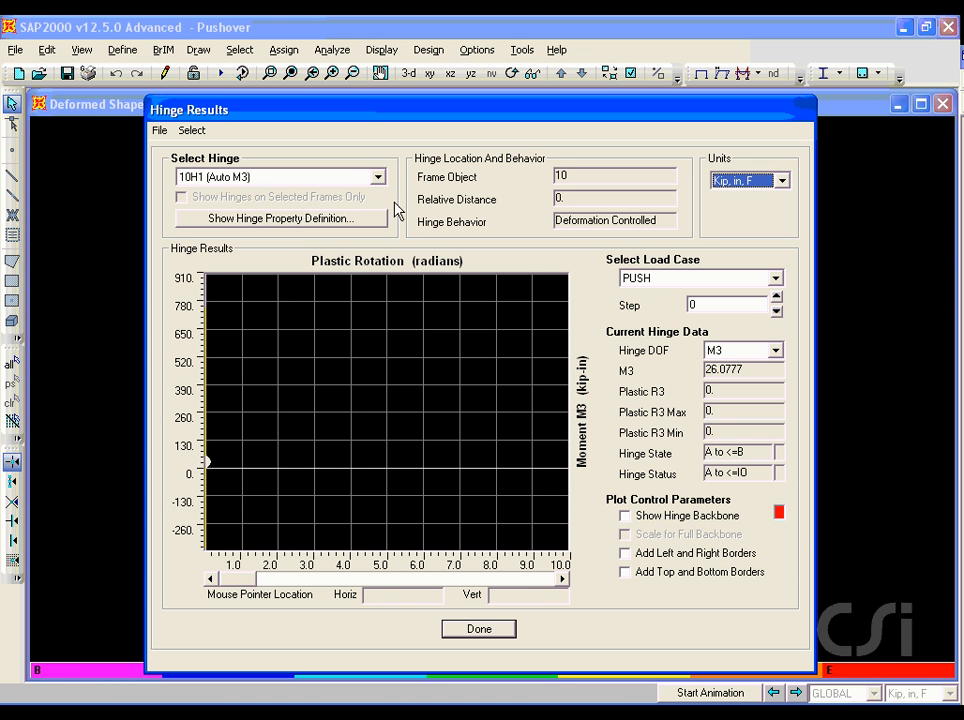
pyautogui.click(379, 177)
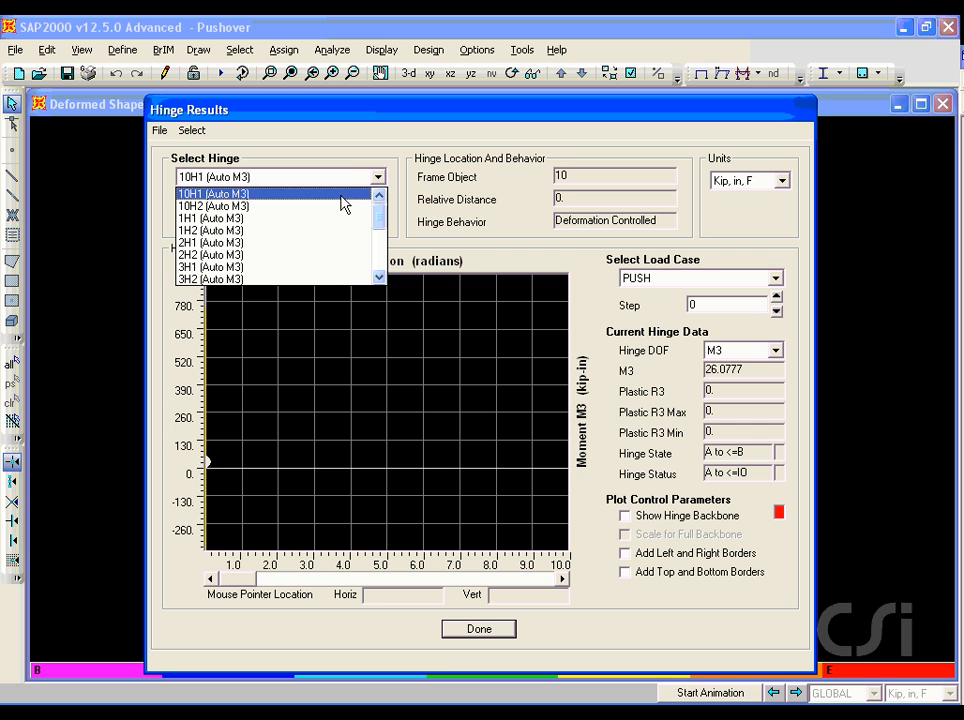
pyautogui.click(235, 206)
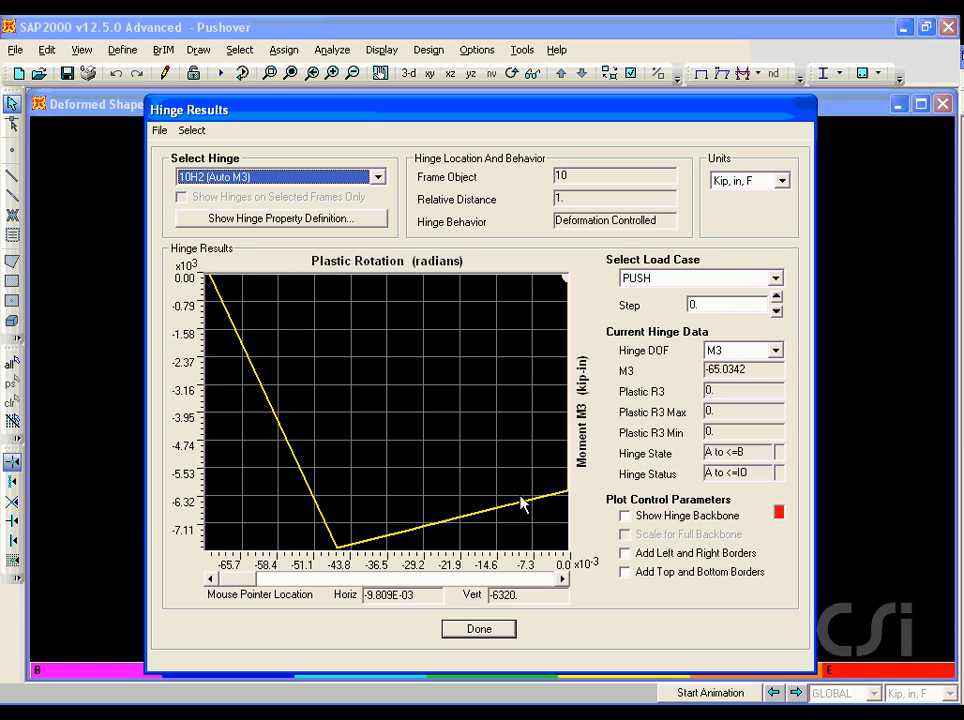
# Show the hinge backbone on the hinge results plot and add left, right, top and bottom borders.
pyautogui.click(624, 517)
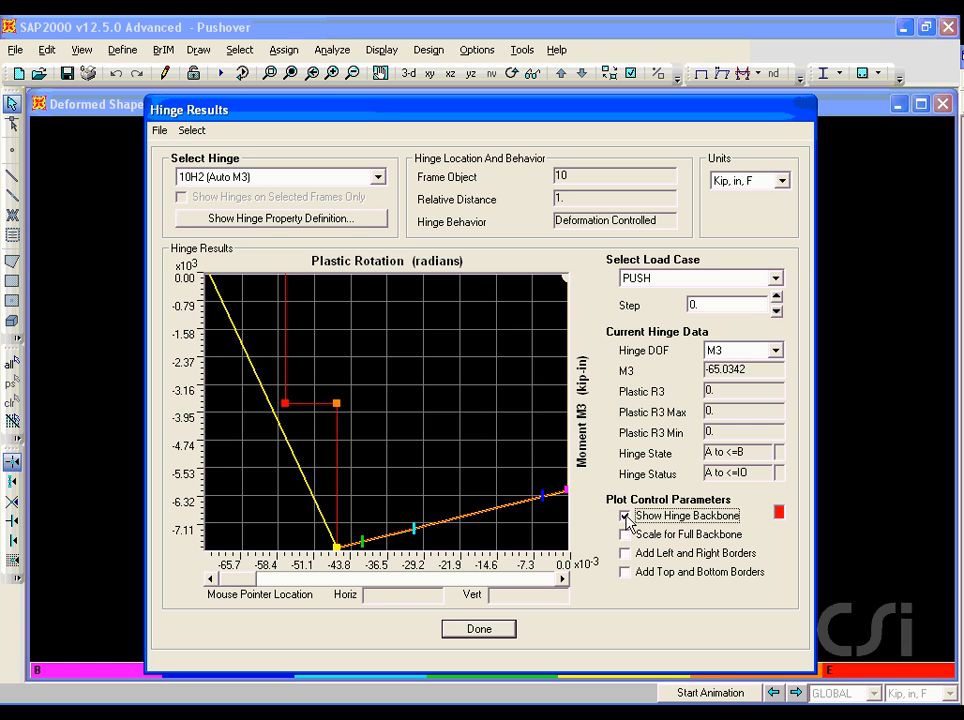
pyautogui.click(625, 553)
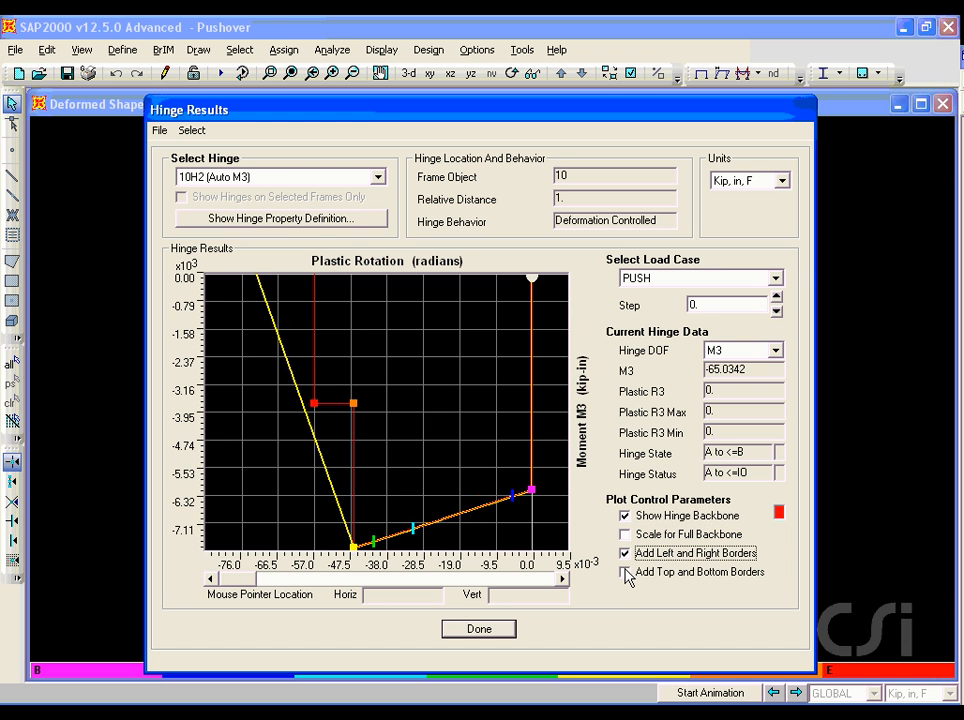
pyautogui.click(625, 572)
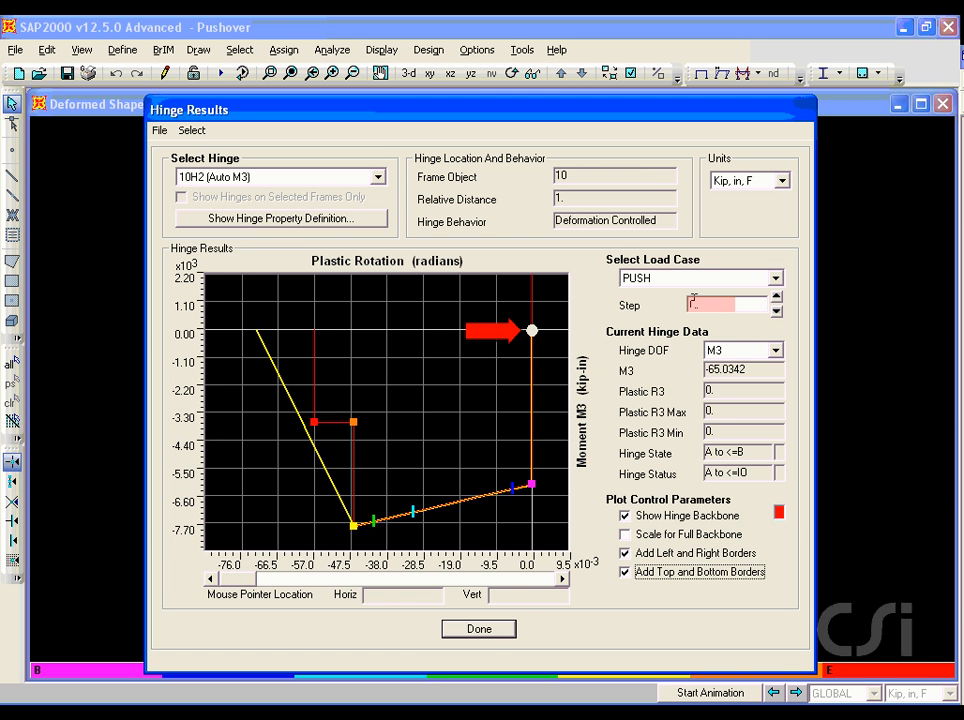
# Advance the hinge 10H2 plot through the PUSH steps to step 14, examining its state and status, and close the hinge results.
pyautogui.click(564, 579)
pyautogui.click(564, 580)
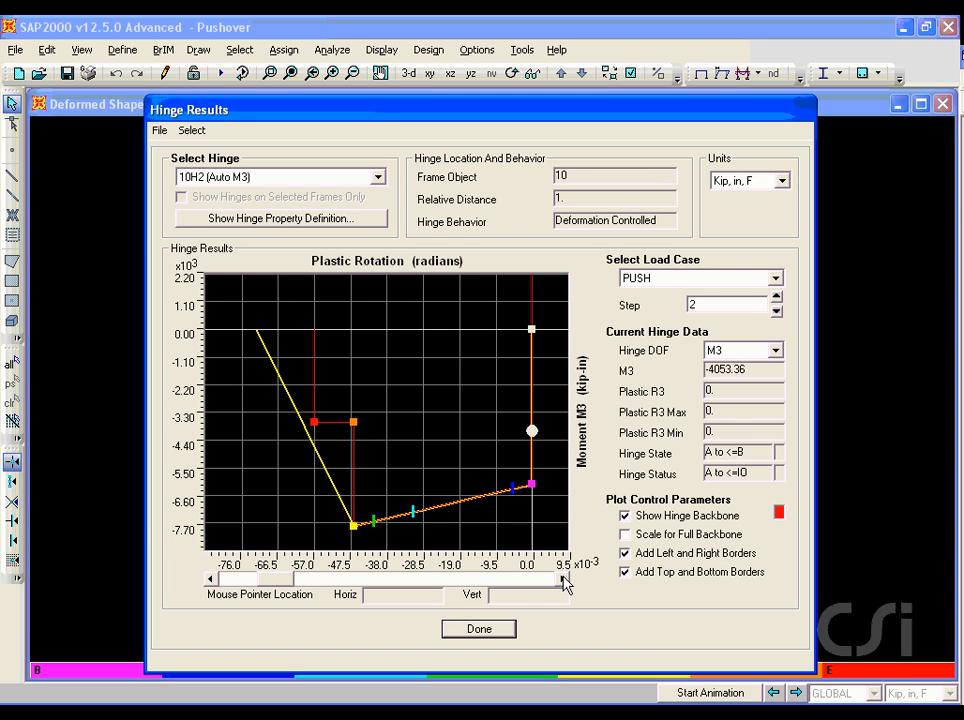
pyautogui.click(564, 580)
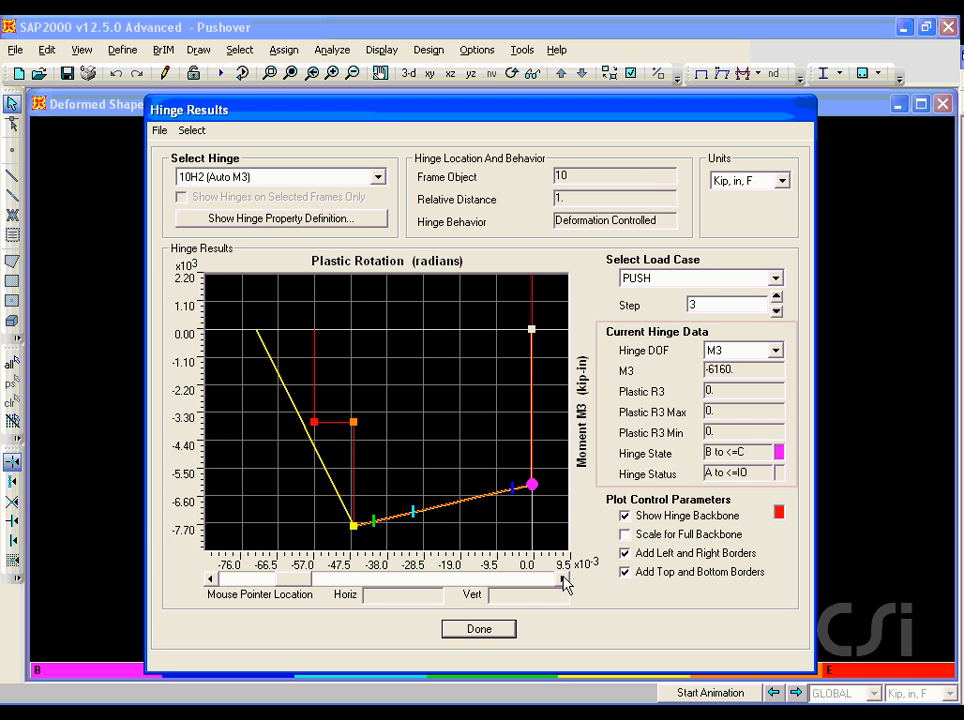
pyautogui.click(564, 580)
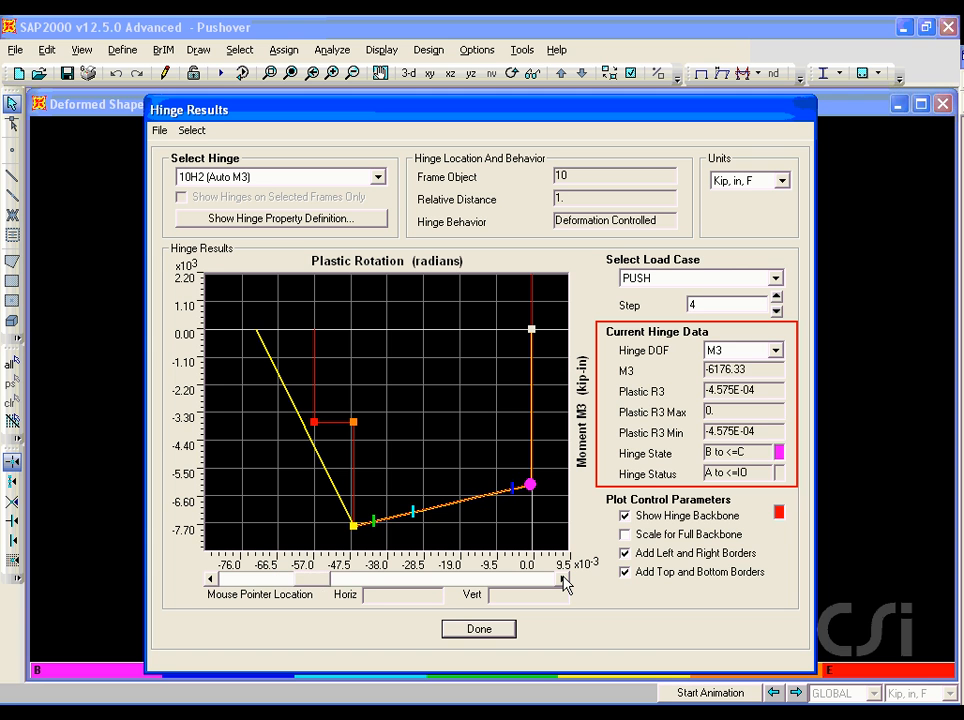
pyautogui.click(564, 580)
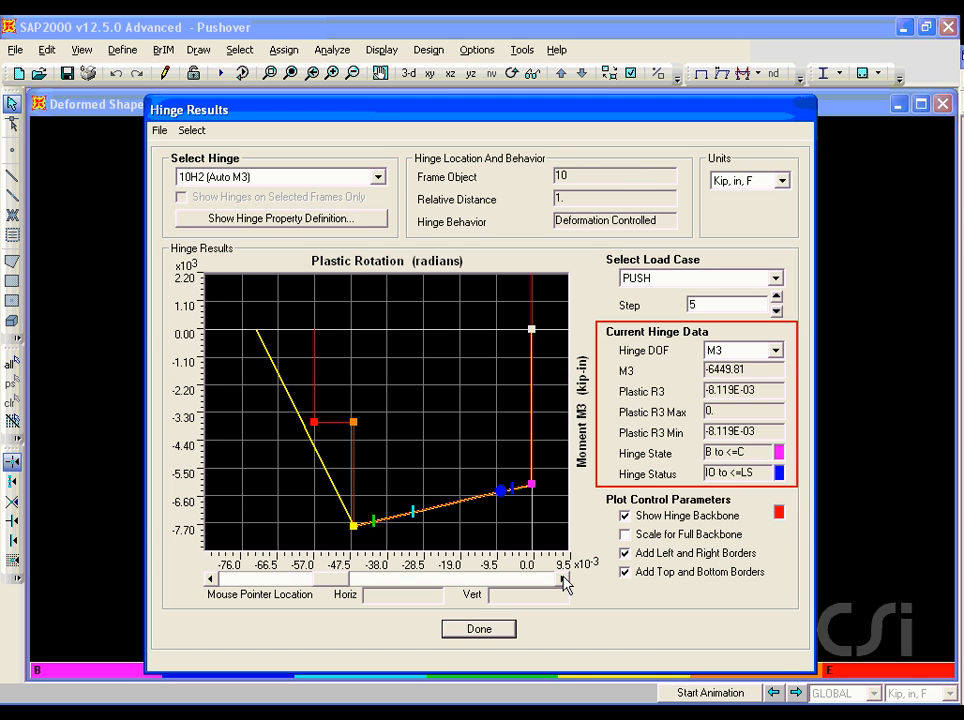
pyautogui.click(564, 580)
pyautogui.click(564, 580)
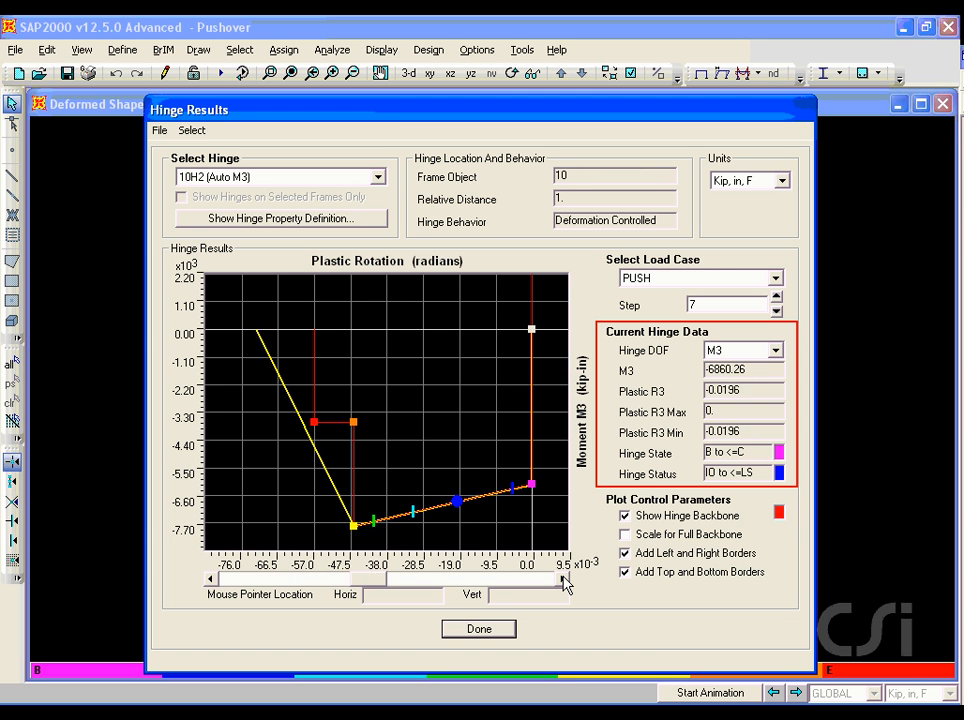
pyautogui.click(564, 580)
pyautogui.click(564, 580)
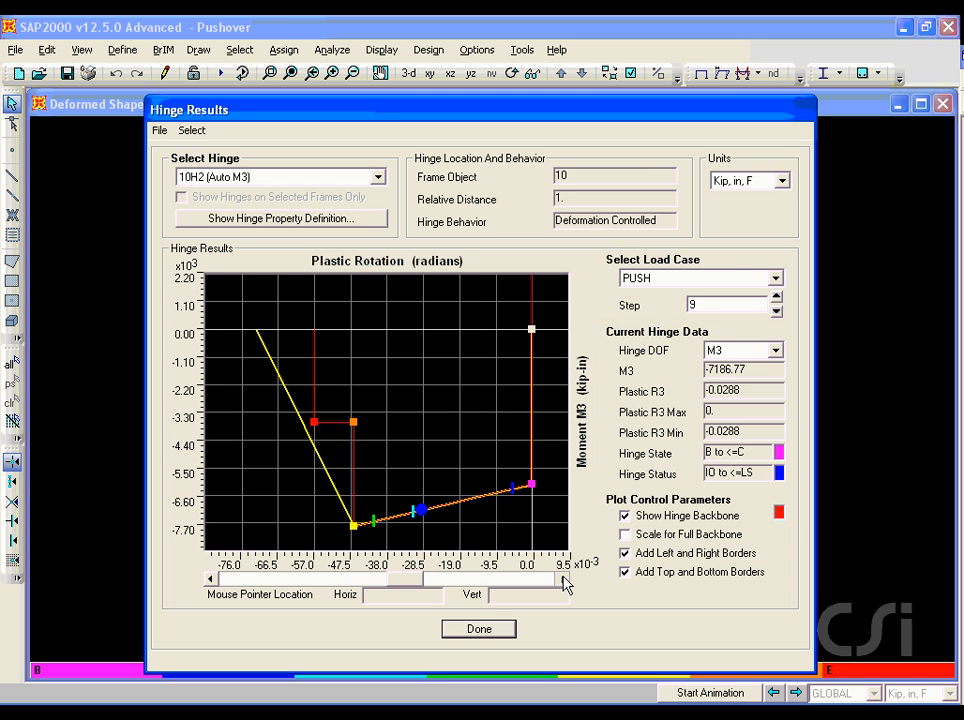
pyautogui.click(564, 580)
pyautogui.click(564, 580)
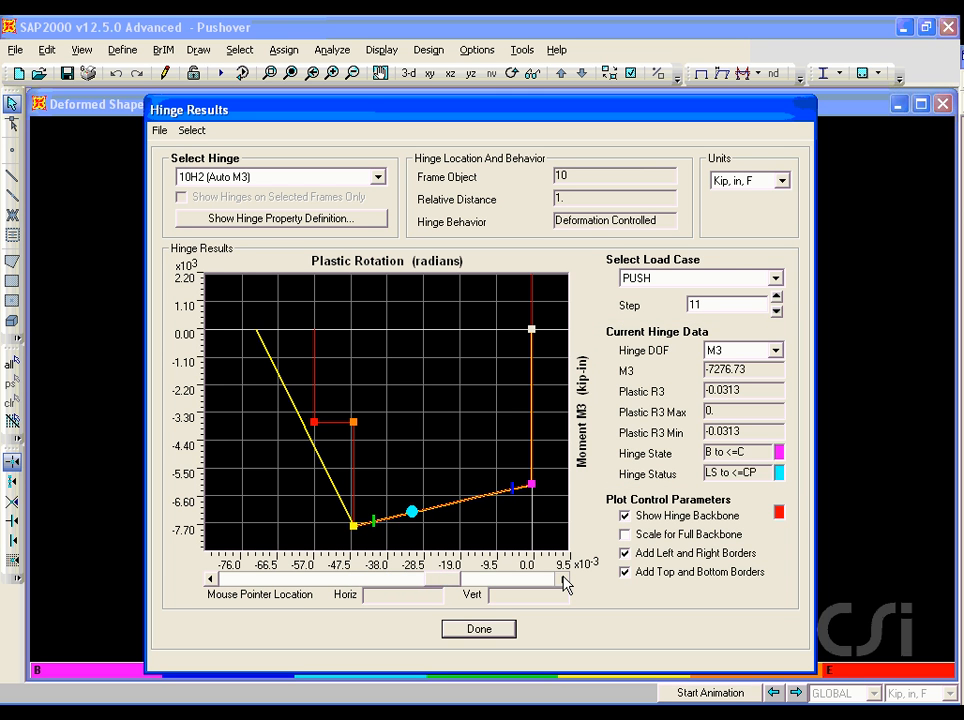
pyautogui.click(564, 580)
pyautogui.click(564, 580)
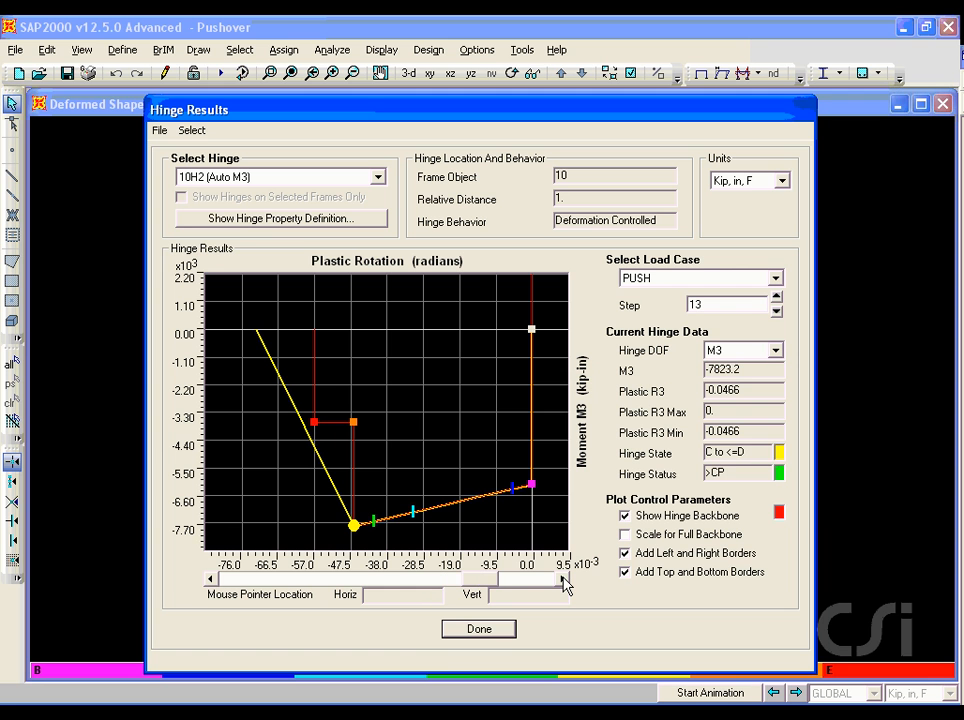
pyautogui.click(564, 580)
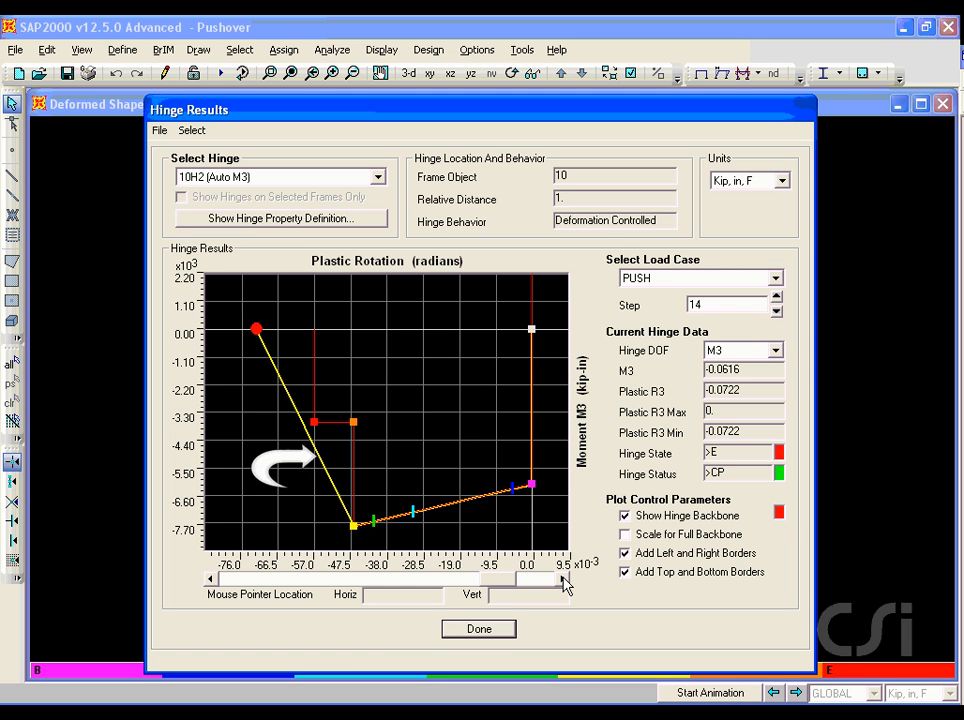
pyautogui.click(479, 629)
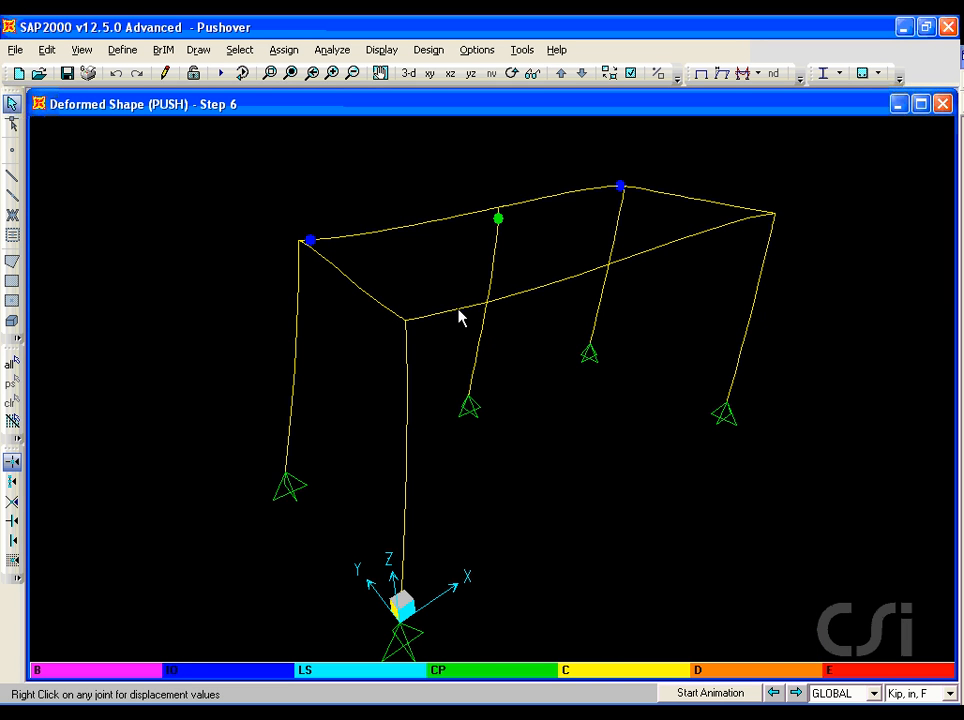
# Display the filled Moment 3-3 diagram of the frames for the PUSH case at step 0 with scale factor 0.01.
pyautogui.click(382, 50)
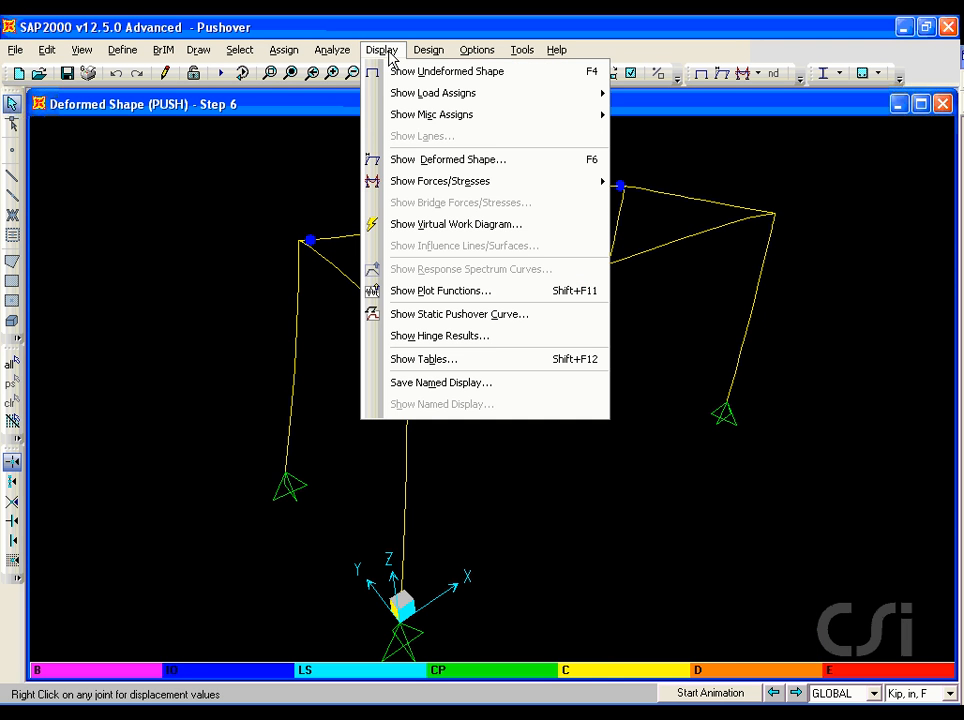
pyautogui.moveTo(395, 181)
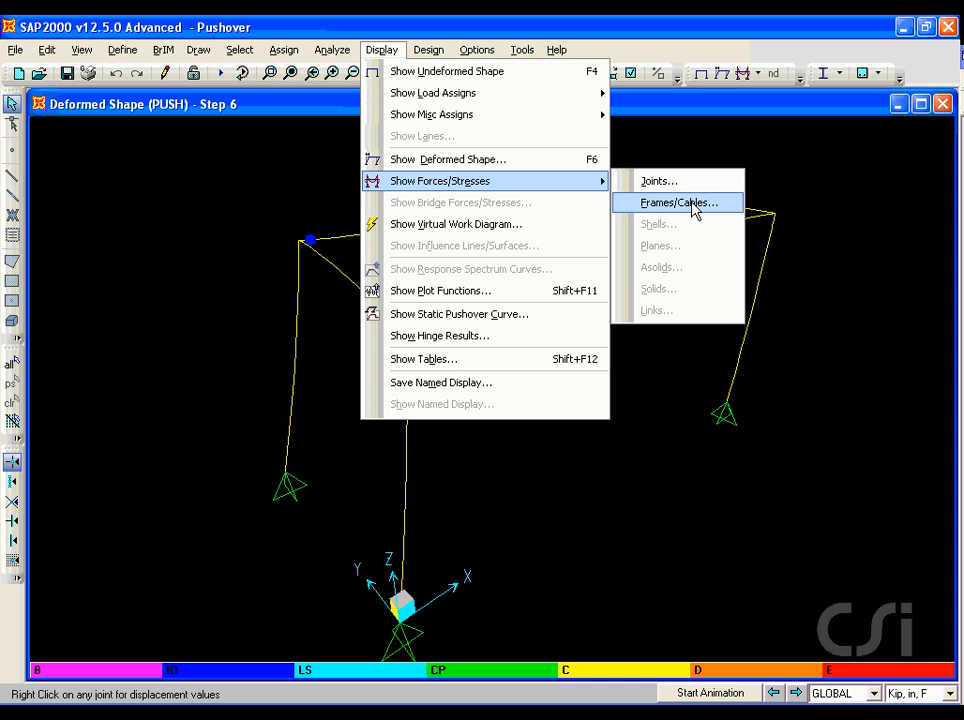
pyautogui.click(678, 203)
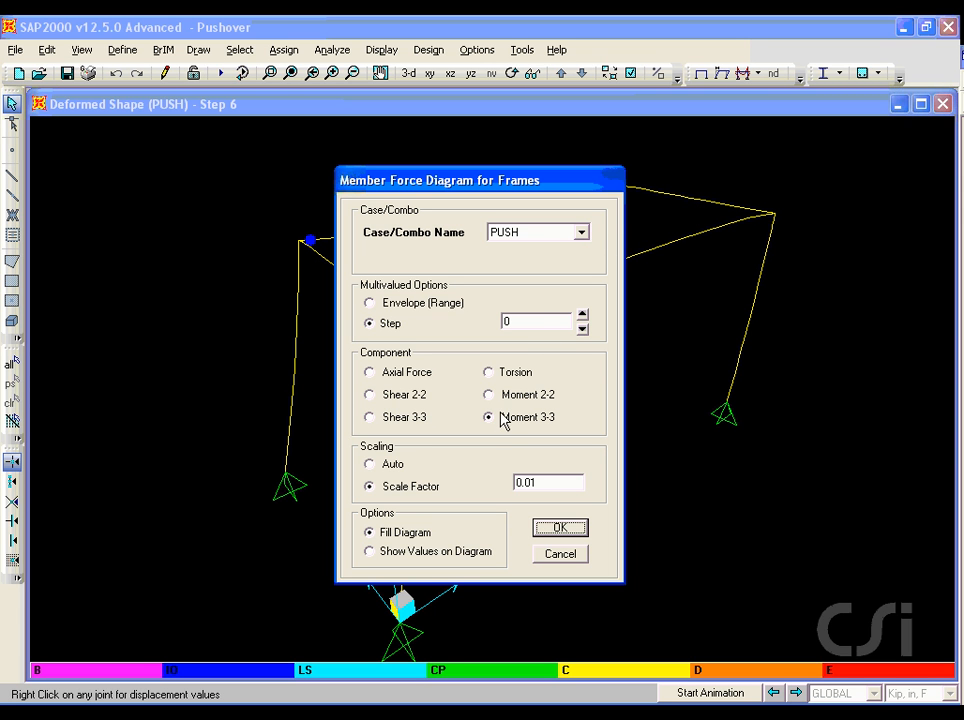
pyautogui.click(558, 528)
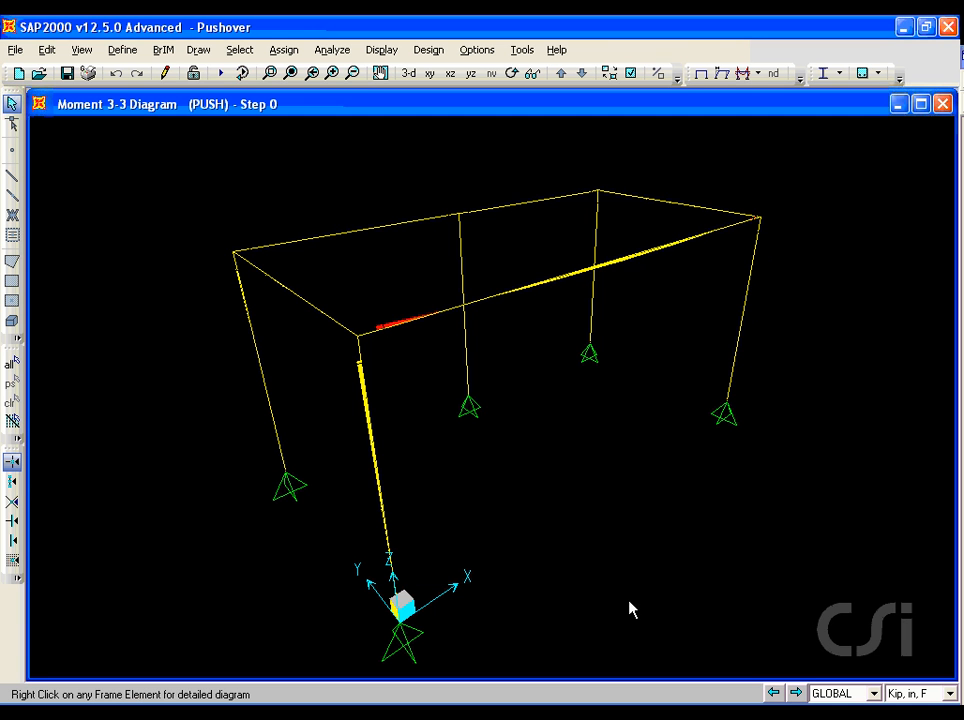
# Advance the PUSH Moment 3-3 diagram step by step to step 10 to examine how the frame moments develop.
pyautogui.click(795, 692)
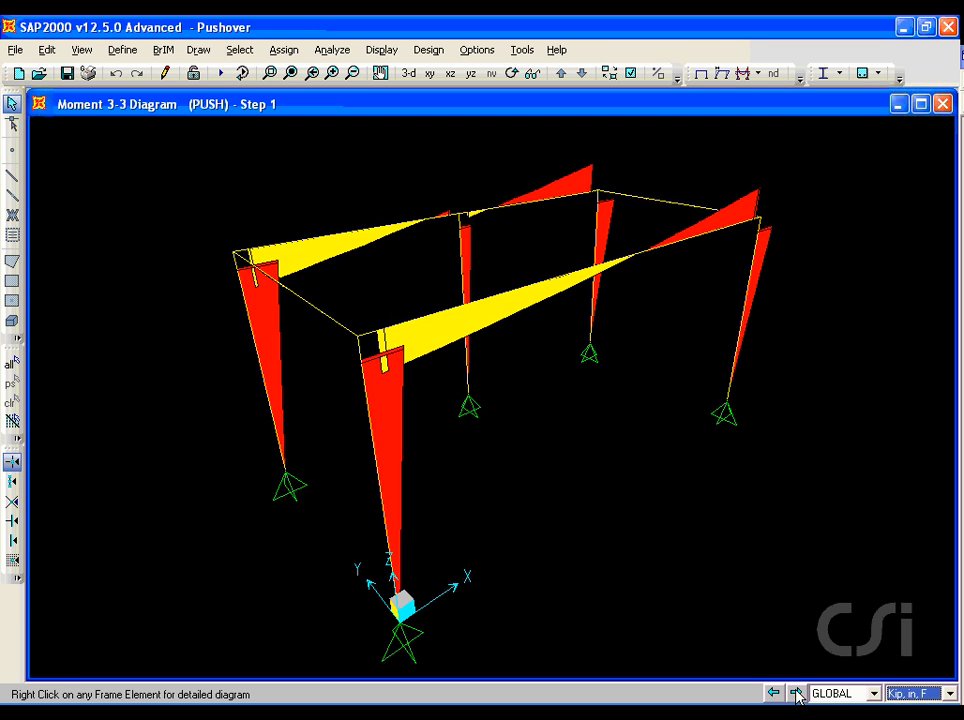
pyautogui.click(796, 692)
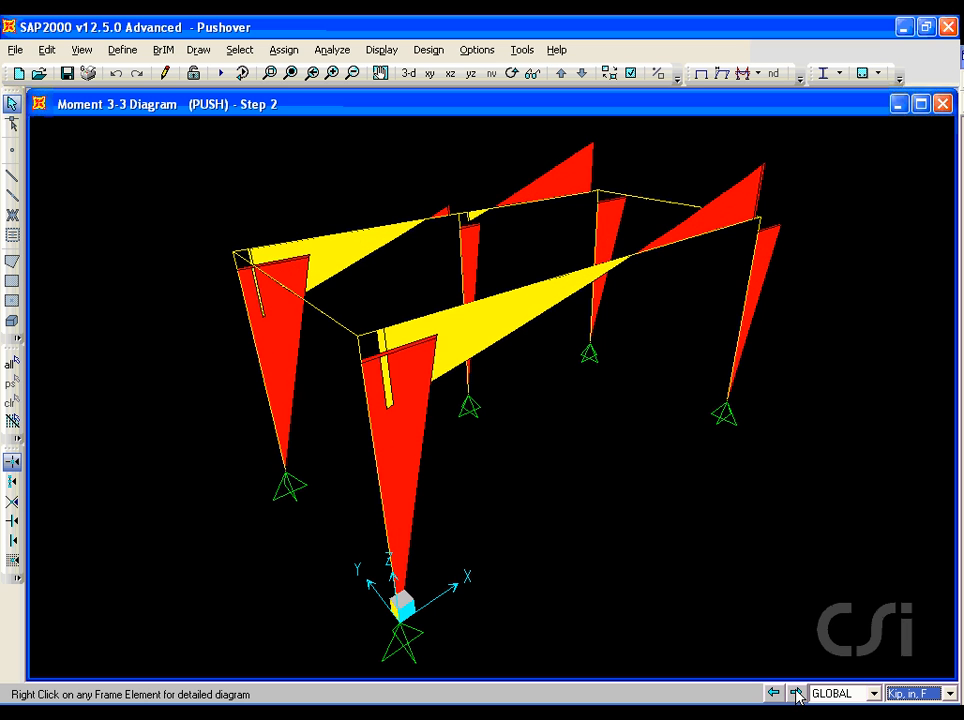
pyautogui.click(796, 692)
pyautogui.click(796, 692)
pyautogui.click(796, 692)
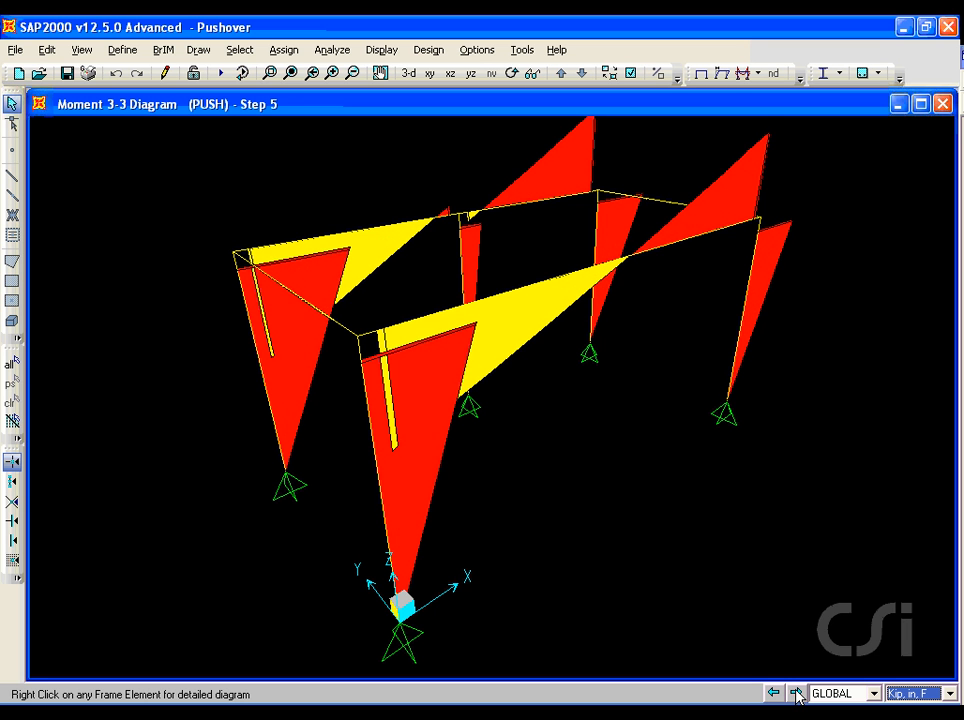
pyautogui.click(796, 692)
pyautogui.click(796, 692)
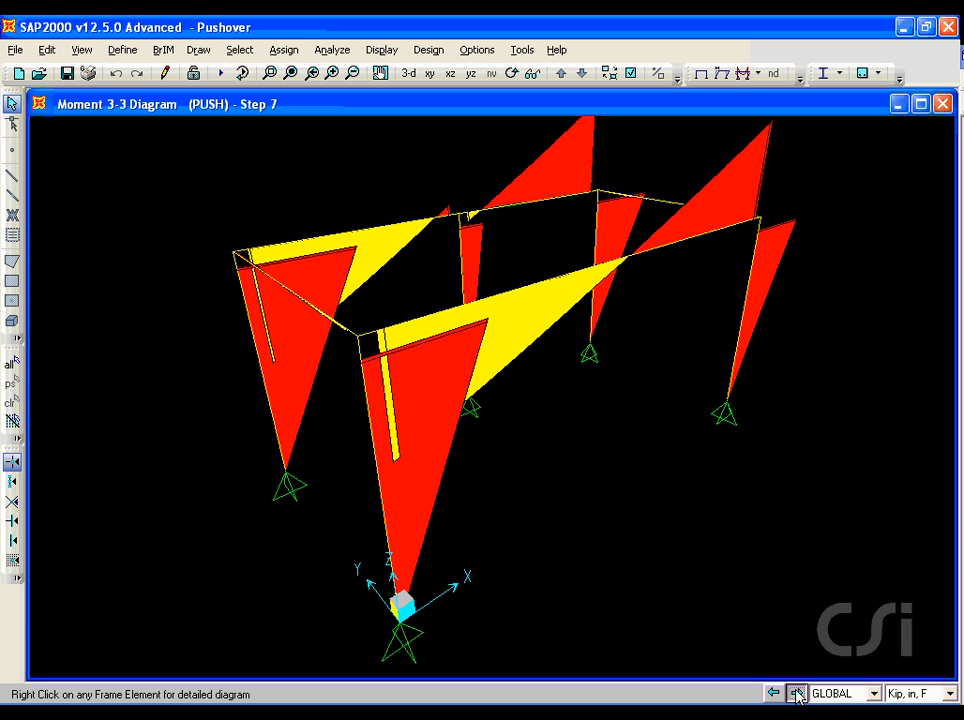
pyautogui.click(796, 692)
pyautogui.click(796, 692)
pyautogui.click(796, 692)
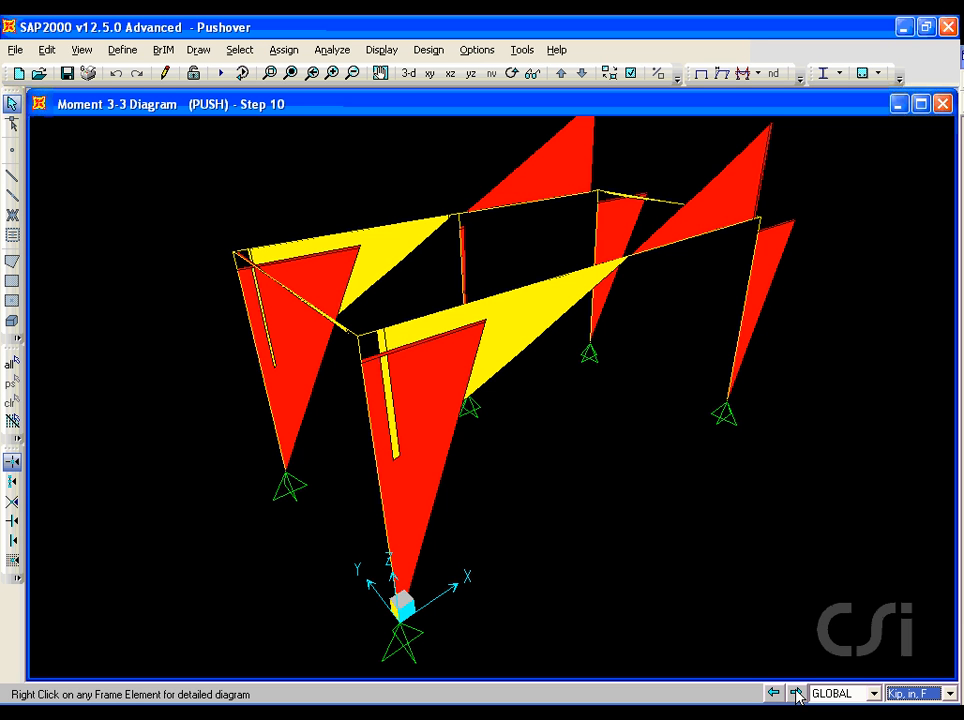